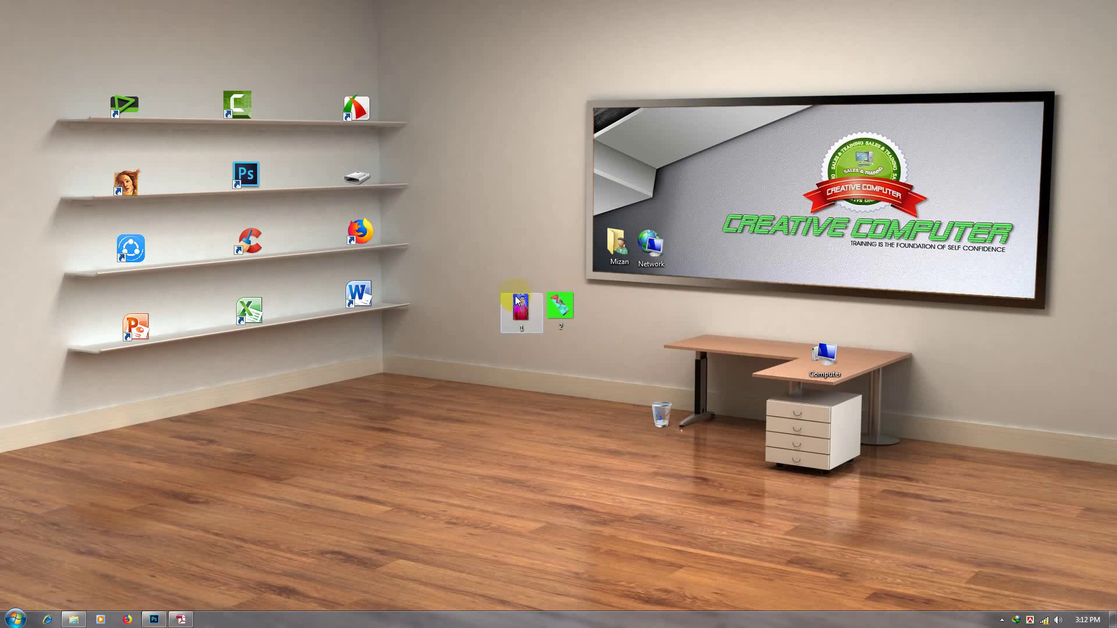
- Nudge desktop image files 1 and 2 down-right and bring Photoshop to the front
{"action": "left_click", "coordinate": [553, 326]}
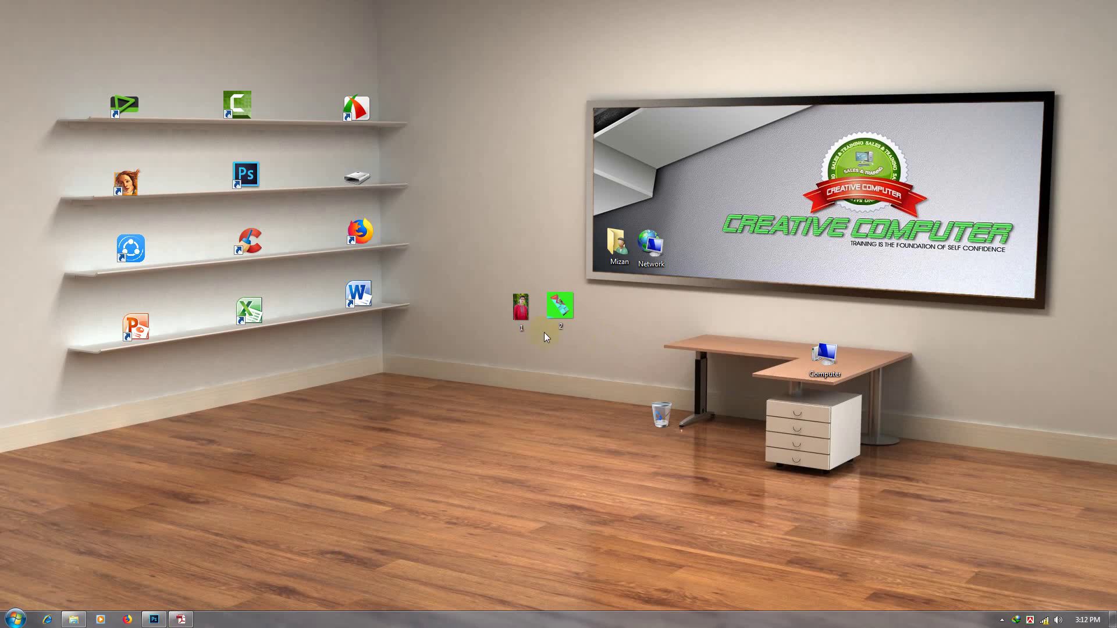
{"action": "left_click_drag", "start_coordinate": [500, 299], "coordinate": [580, 337]}
{"action": "left_click", "coordinate": [605, 335]}
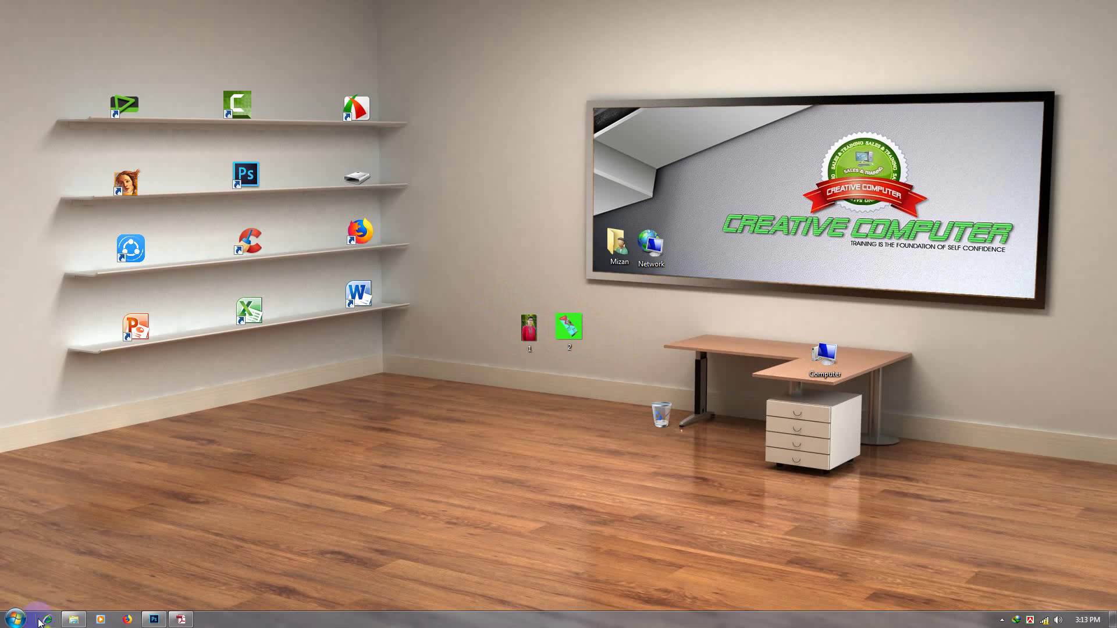
{"action": "left_click", "coordinate": [156, 619]}
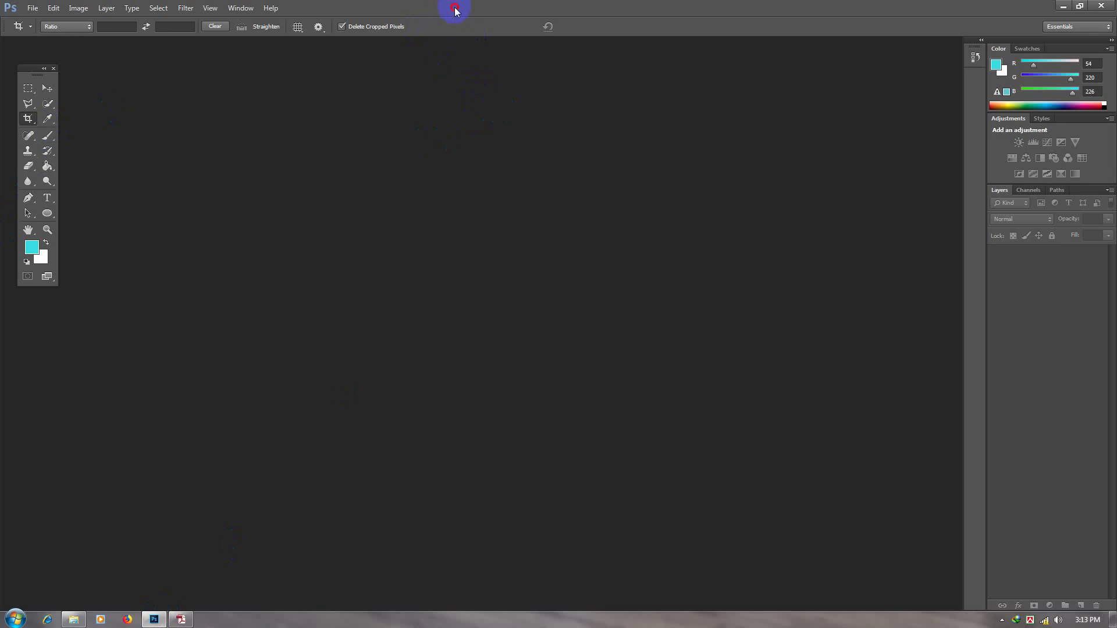
- Open 1.jpg by dragging it from the desktop into Photoshop, then maximize the window
{"action": "left_click_drag", "start_coordinate": [455, 11], "coordinate": [513, 373]}
{"action": "left_click", "coordinate": [529, 327]}
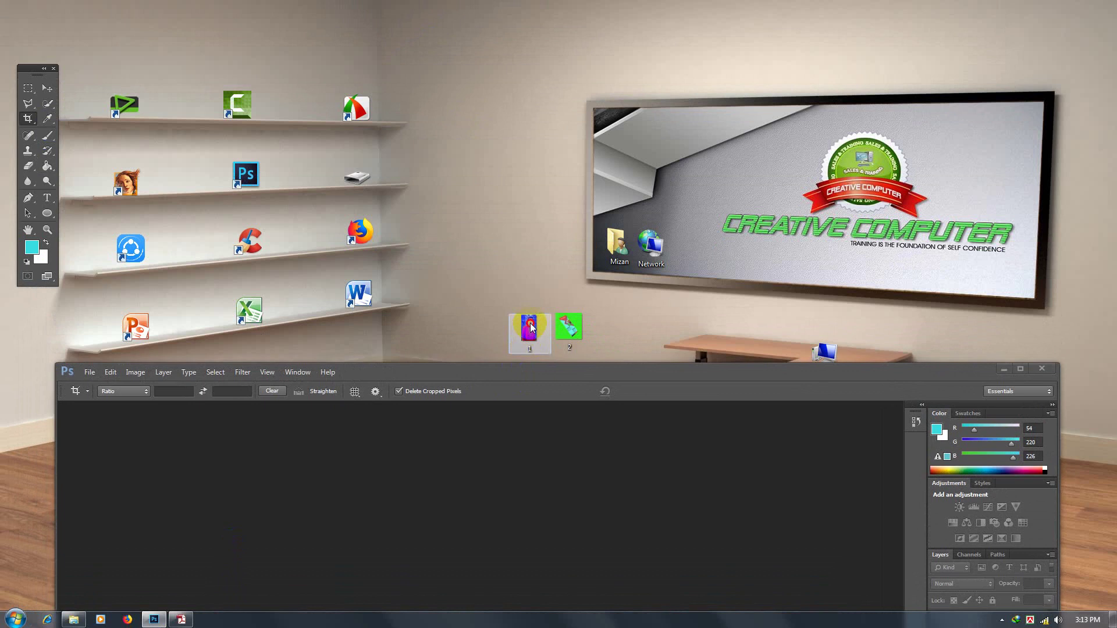
{"action": "left_click_drag", "start_coordinate": [531, 327], "coordinate": [523, 396]}
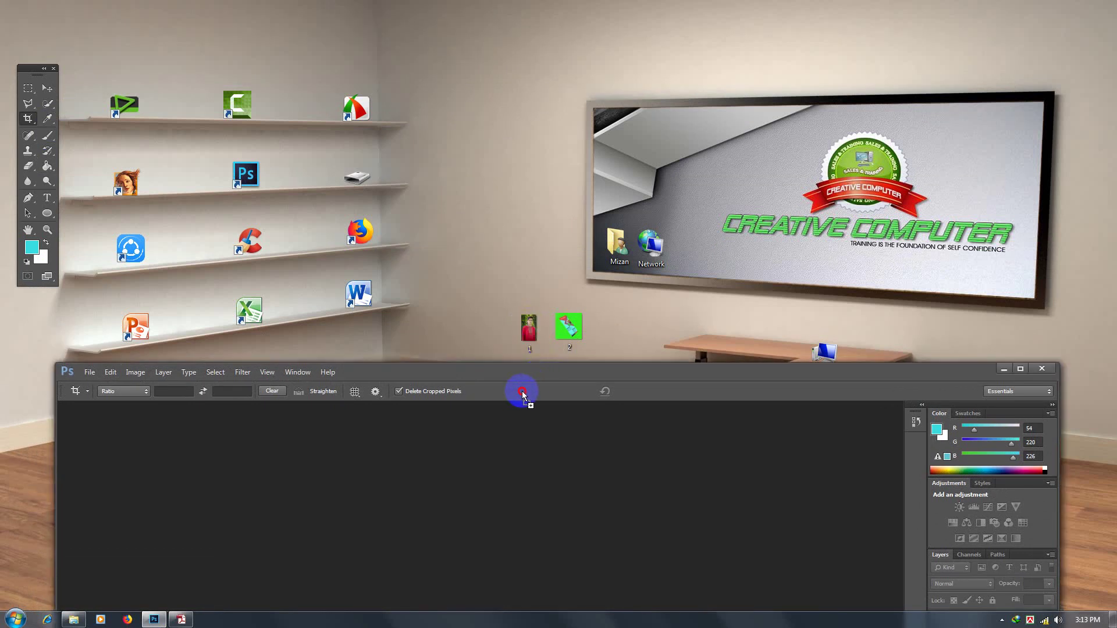
{"action": "left_click_drag", "start_coordinate": [523, 396], "coordinate": [522, 393]}
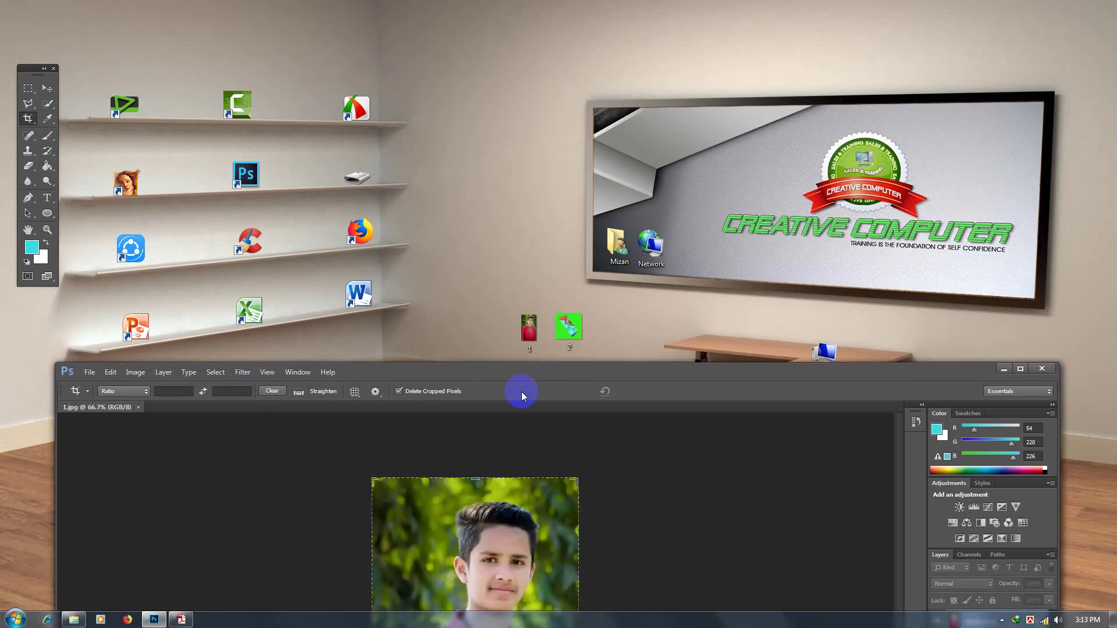
{"action": "left_click", "coordinate": [1019, 369]}
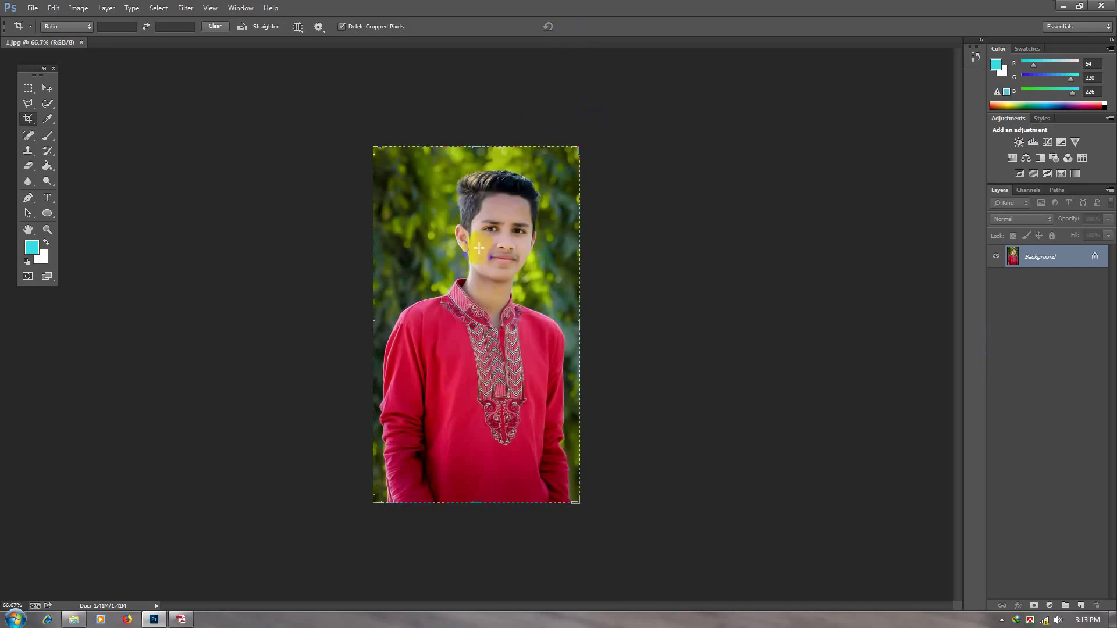
- Start a crop on the portrait and commit it without changing the image
{"action": "left_click", "coordinate": [1089, 261]}
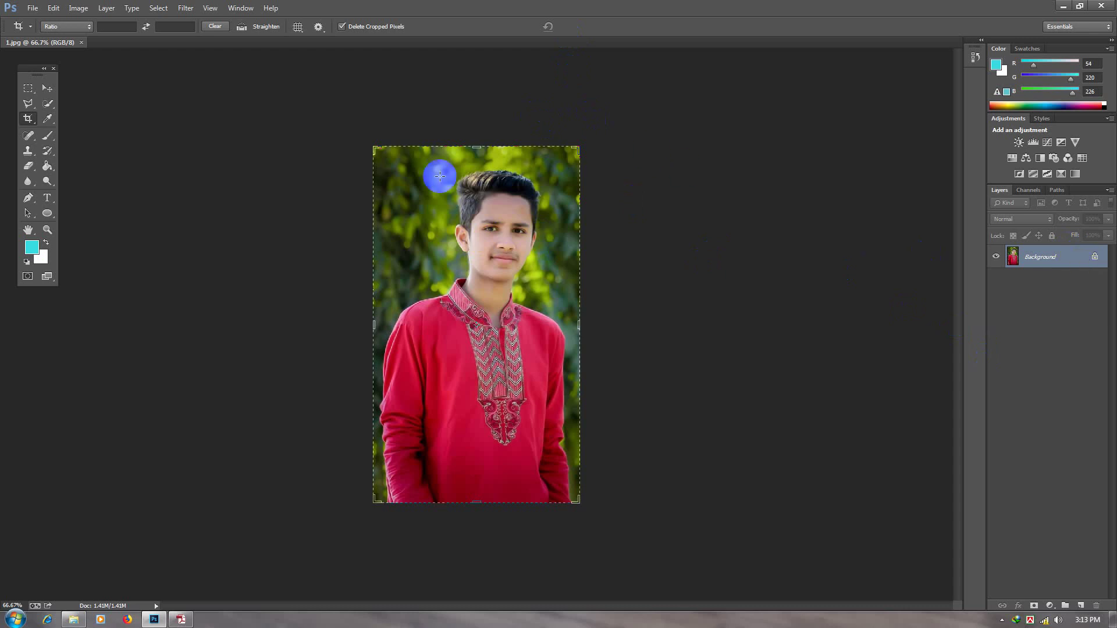
{"action": "left_click", "coordinate": [484, 205]}
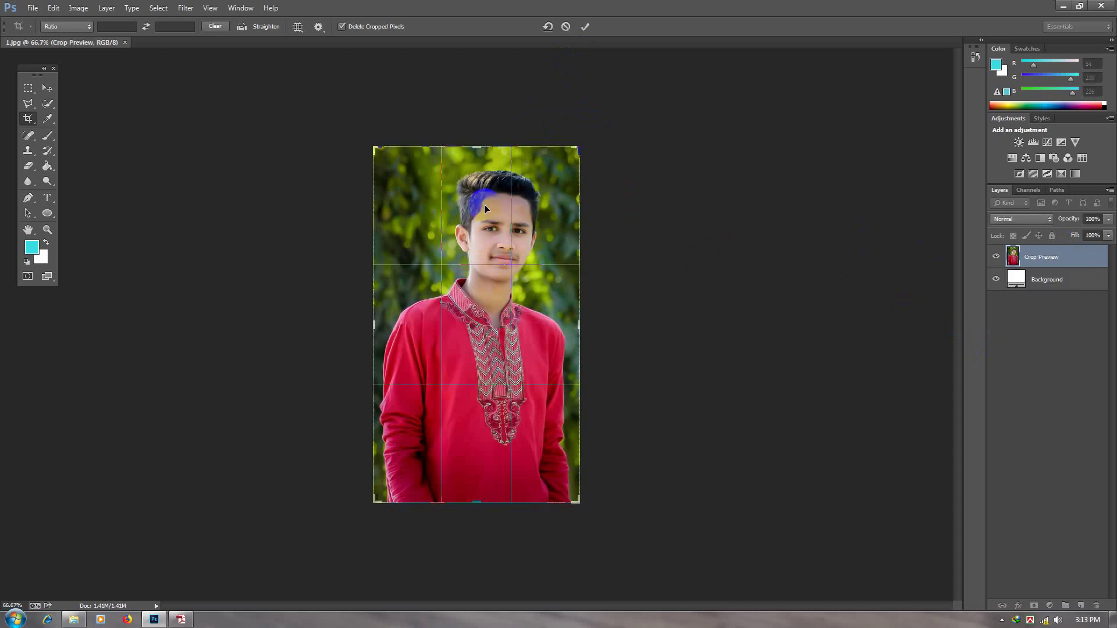
{"action": "left_click", "coordinate": [585, 26]}
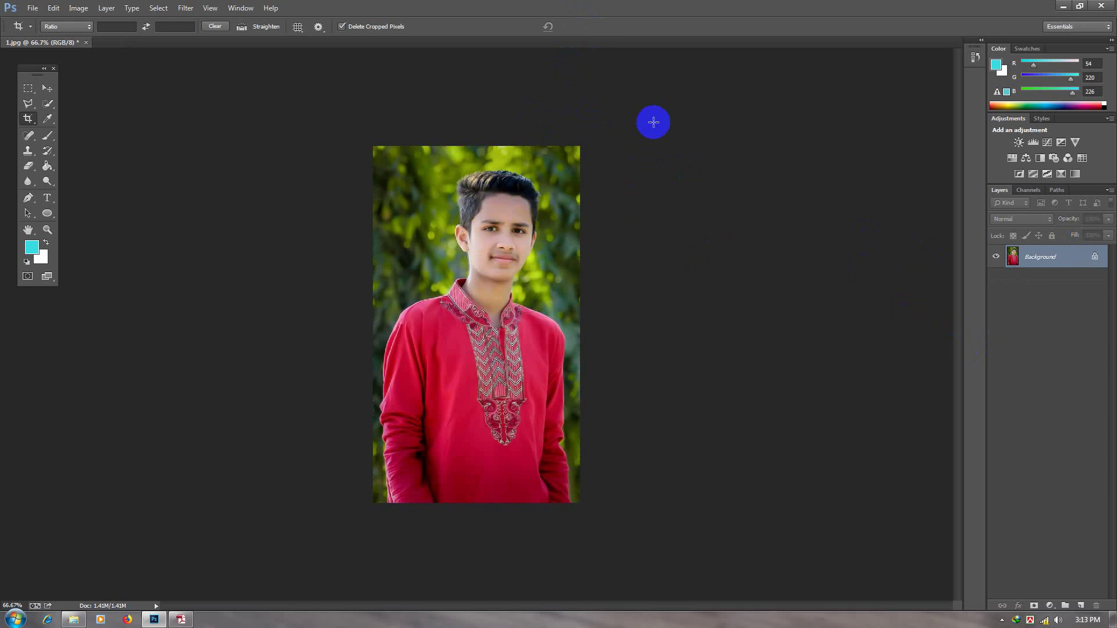
- Convert the Background layer of 1.jpg into Layer 0
{"action": "double_click", "coordinate": [1076, 263]}
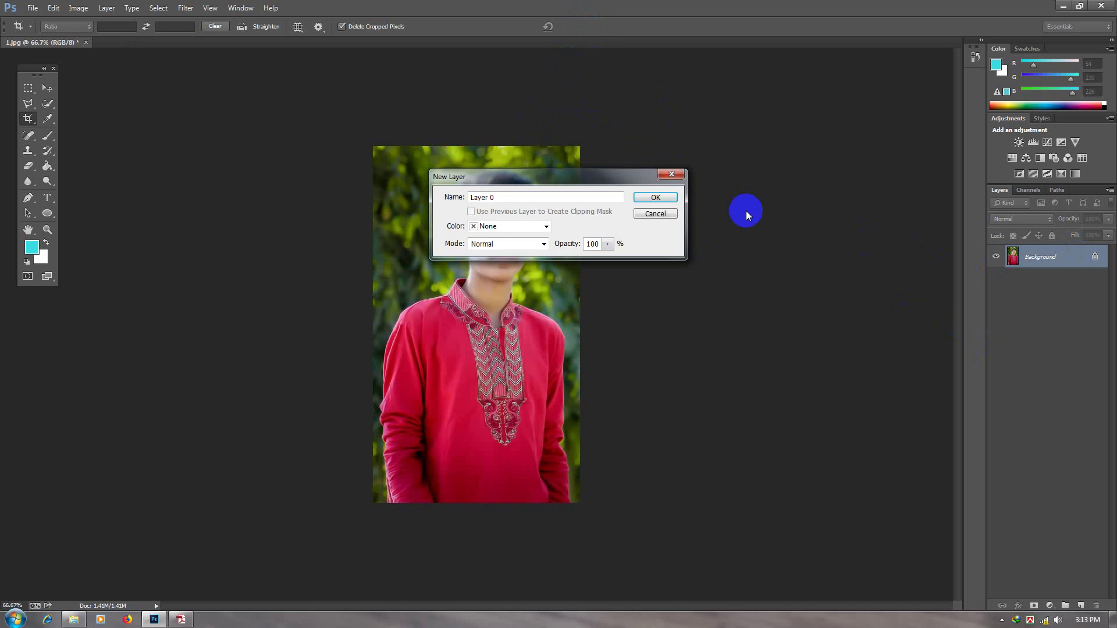
{"action": "left_click", "coordinate": [676, 197]}
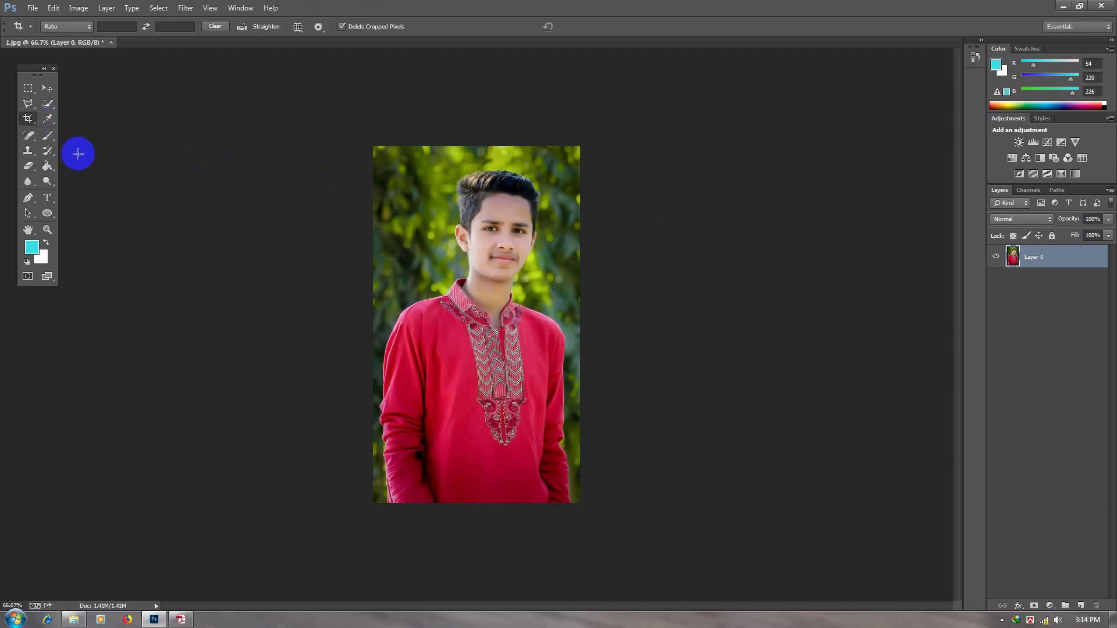
- Crop the portrait with the standard Crop Tool, keeping the head and upper body
{"action": "right_click", "coordinate": [27, 118]}
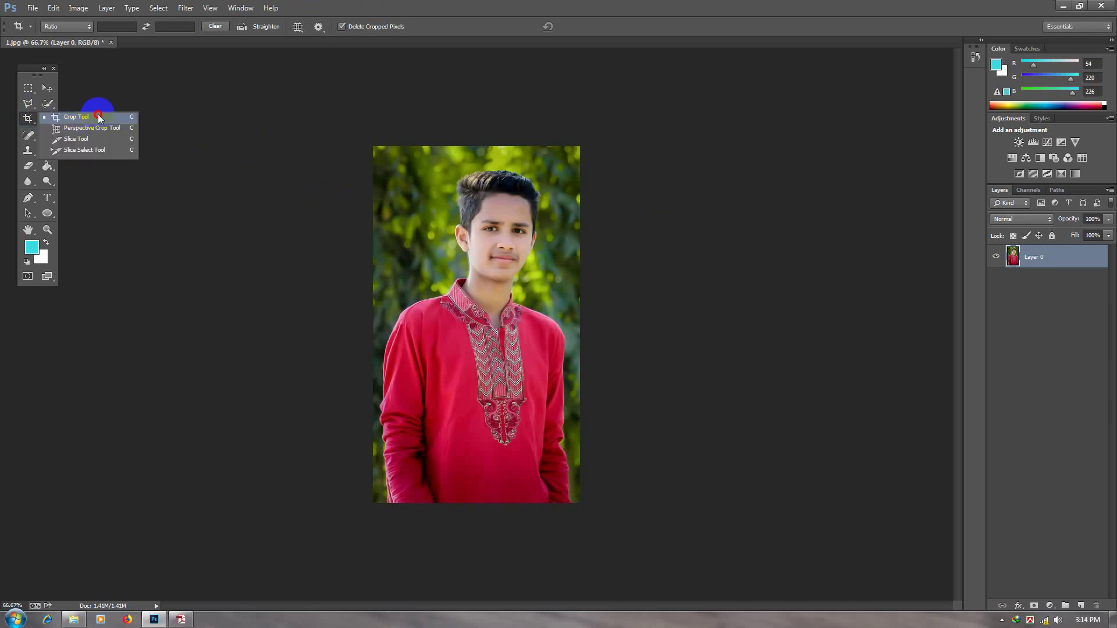
{"action": "left_click", "coordinate": [98, 115]}
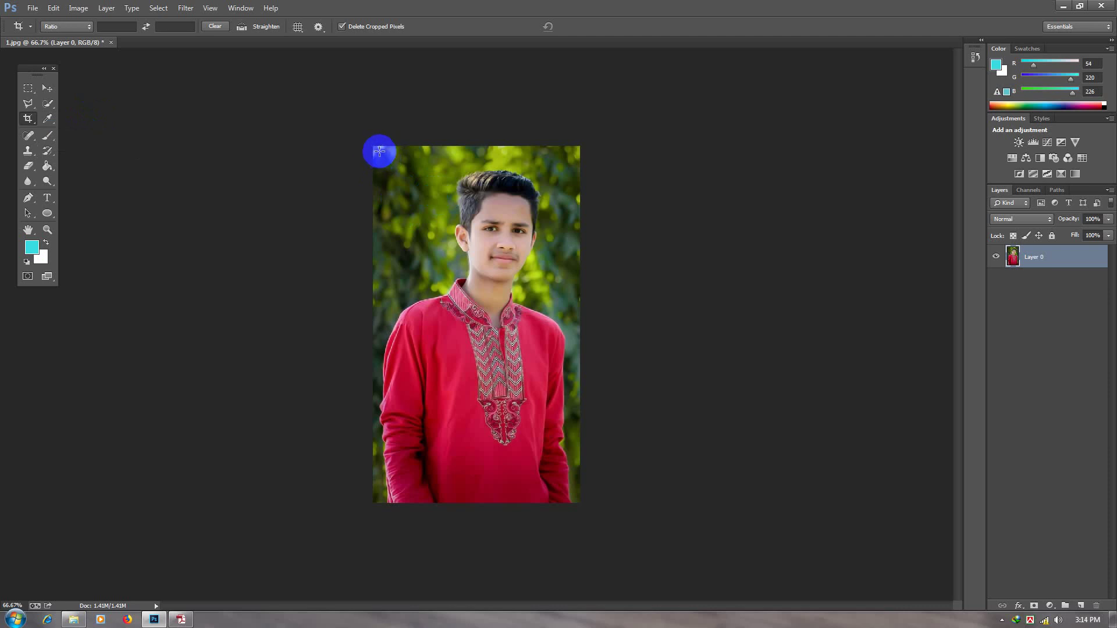
{"action": "left_click_drag", "start_coordinate": [380, 152], "coordinate": [576, 376]}
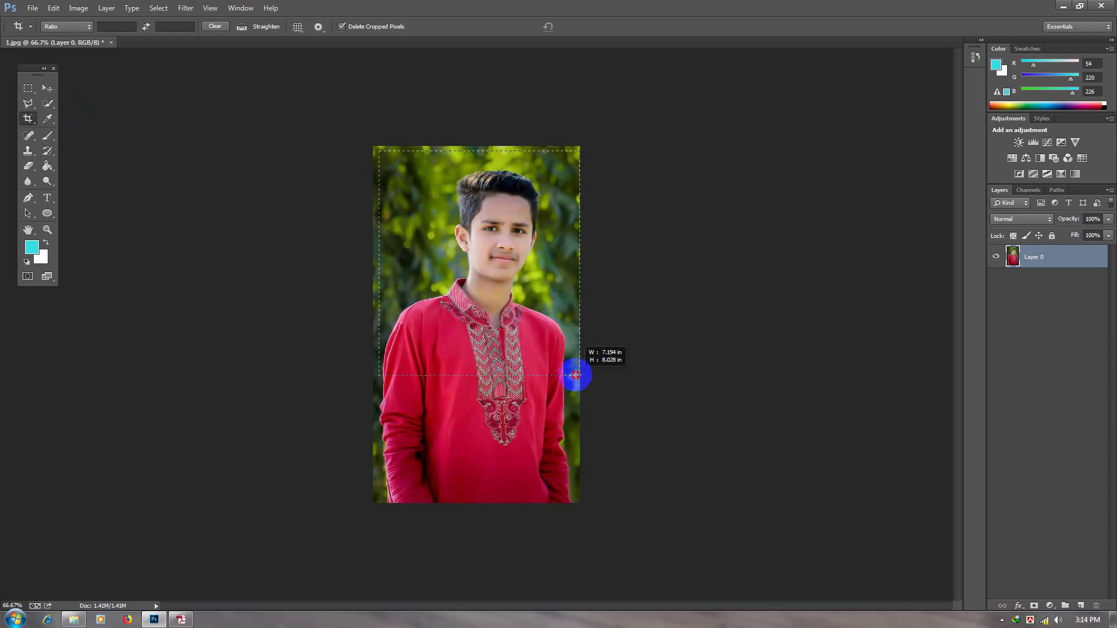
{"action": "left_click_drag", "start_coordinate": [575, 376], "coordinate": [575, 375]}
{"action": "left_click_drag", "start_coordinate": [575, 374], "coordinate": [573, 379]}
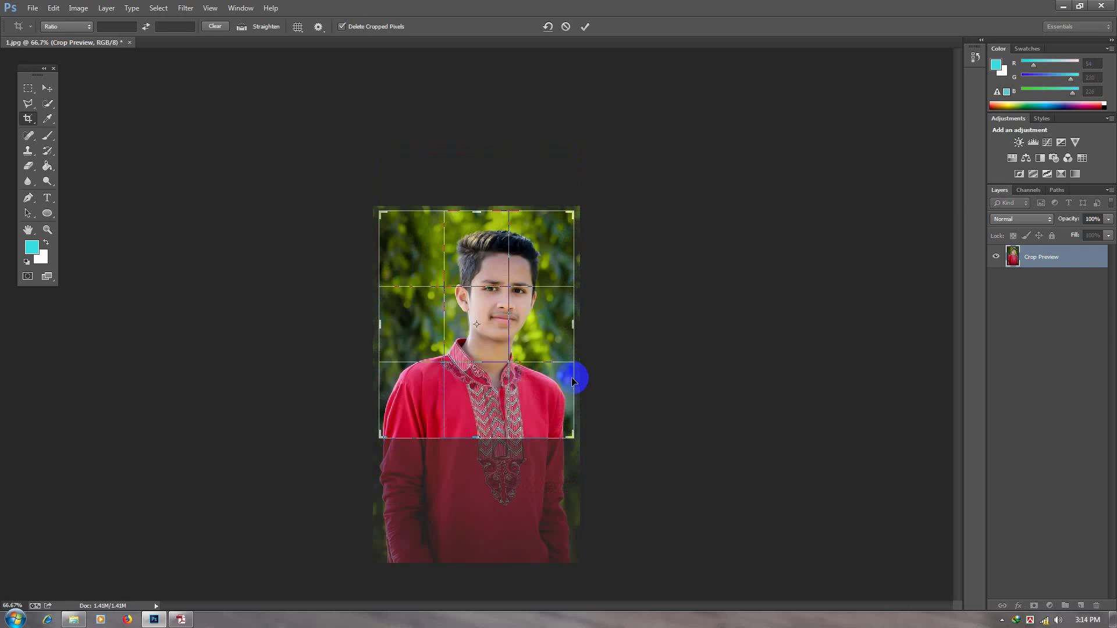
{"action": "left_click_drag", "start_coordinate": [496, 266], "coordinate": [490, 254]}
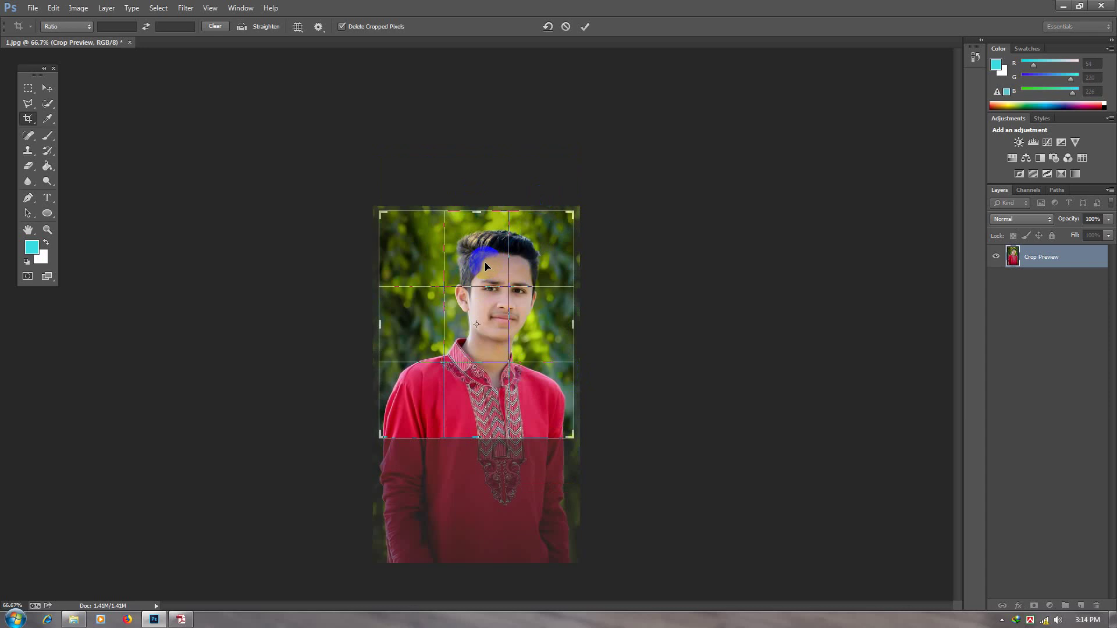
{"action": "left_click_drag", "start_coordinate": [477, 267], "coordinate": [477, 269]}
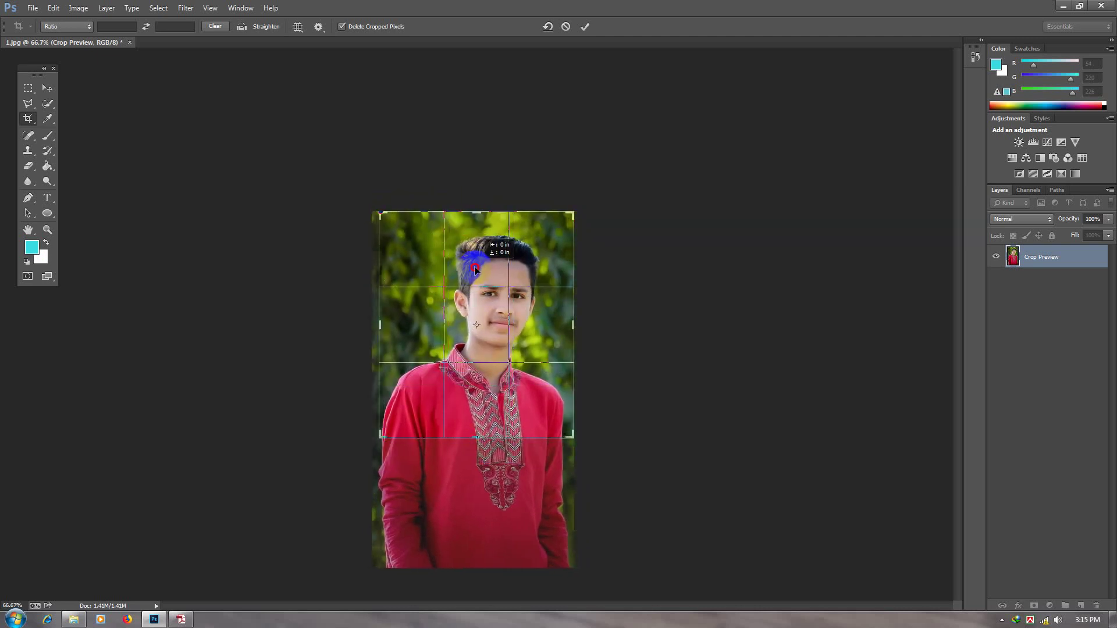
{"action": "left_click_drag", "start_coordinate": [477, 269], "coordinate": [472, 264]}
{"action": "left_click_drag", "start_coordinate": [589, 235], "coordinate": [589, 236]}
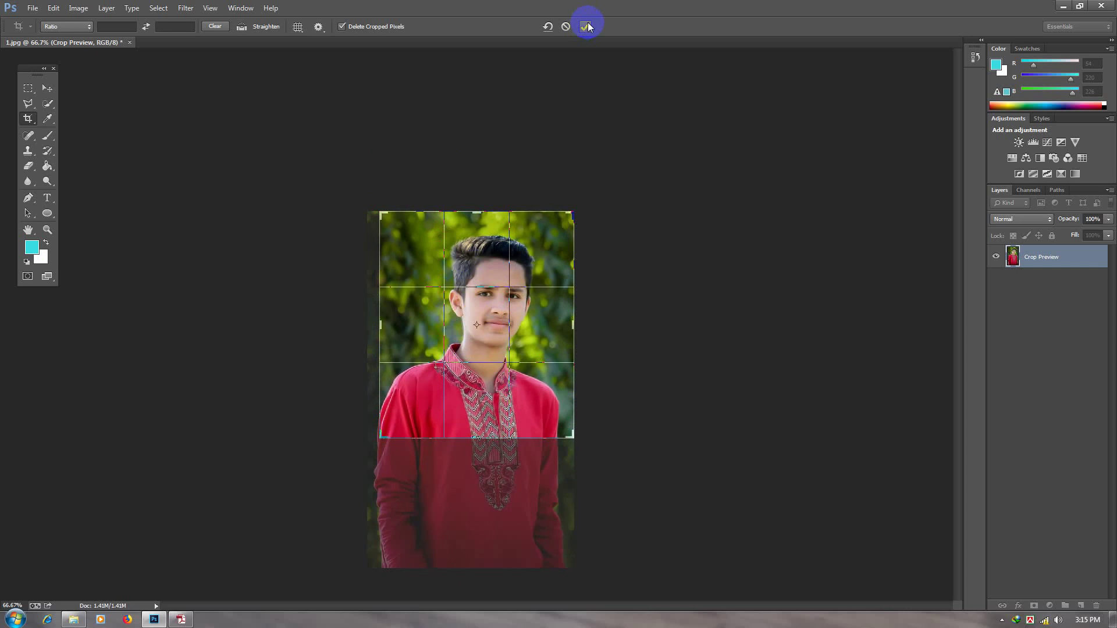
{"action": "key", "text": "Return"}
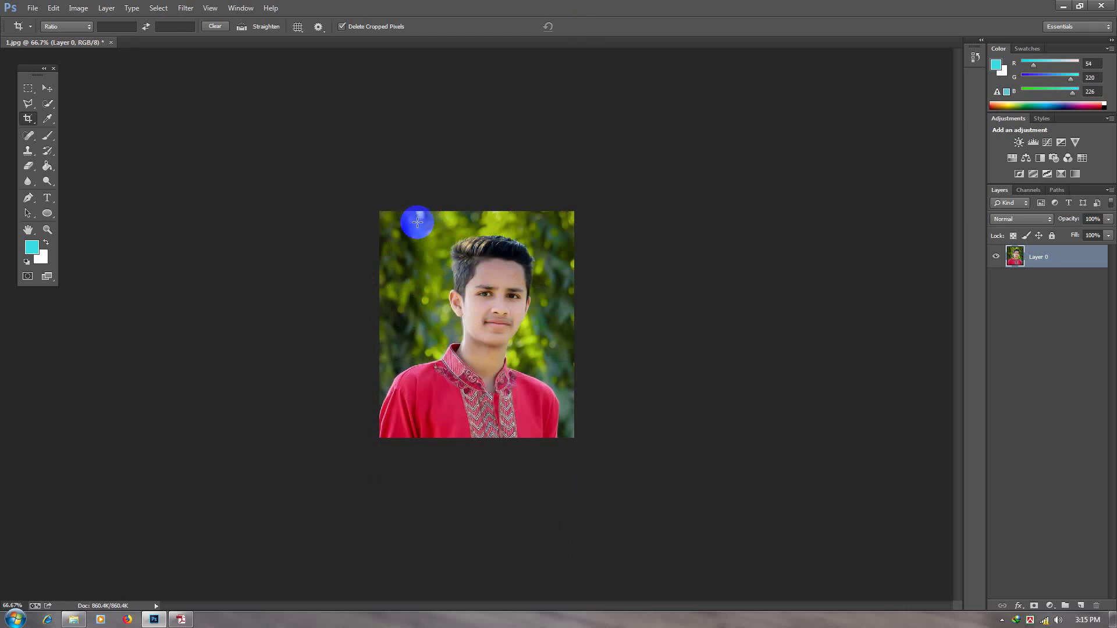
- Apply a tighter crop framing only the boy's face and shoulders
{"action": "left_click_drag", "start_coordinate": [415, 220], "coordinate": [558, 386]}
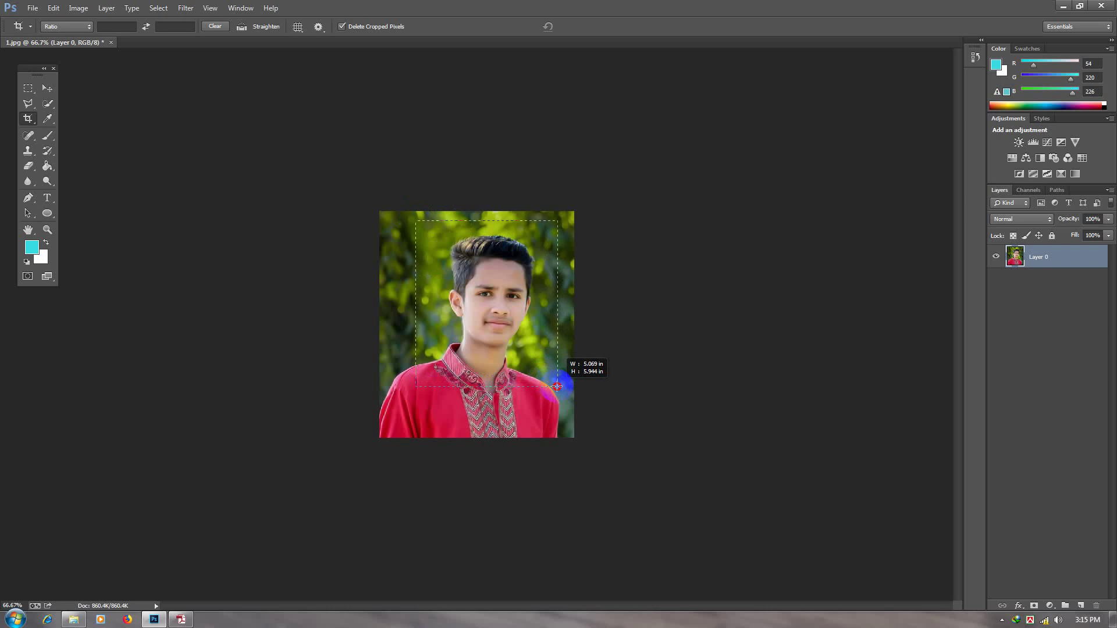
{"action": "left_click_drag", "start_coordinate": [557, 387], "coordinate": [557, 387]}
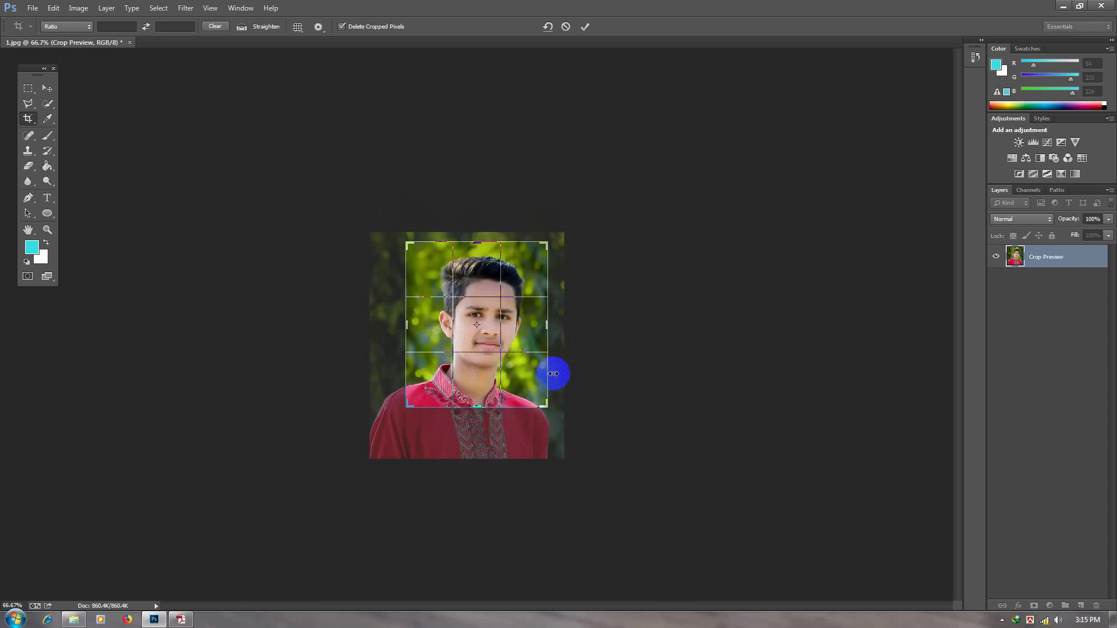
{"action": "key", "text": "Return"}
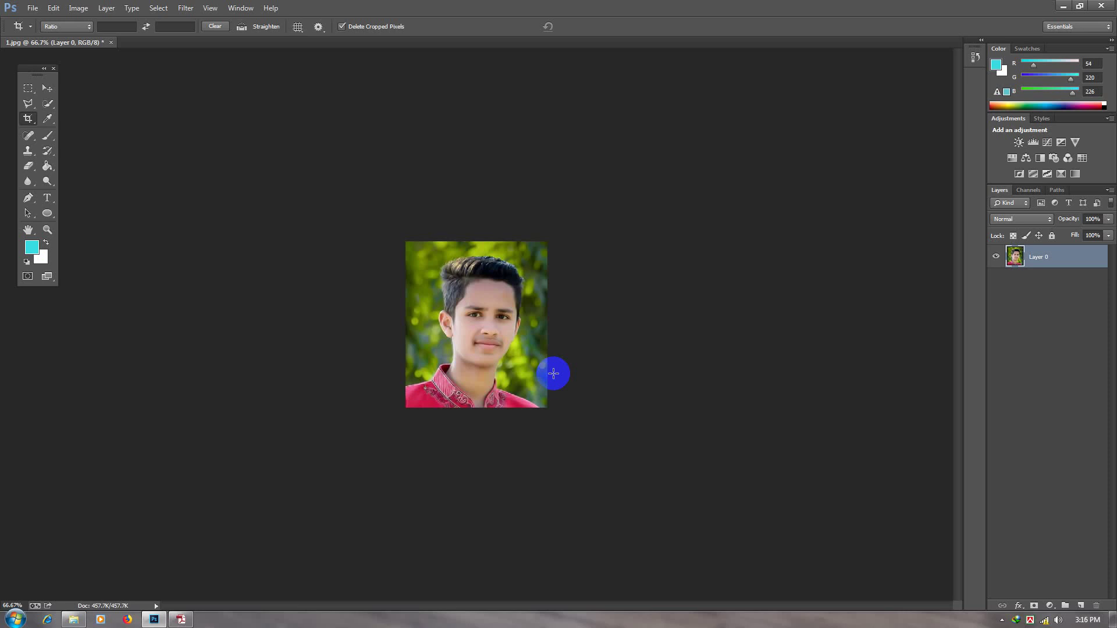
{"action": "key", "text": "ctrl"}
- Step back through both crops with Ctrl+Alt+Z to restore the full portrait
{"action": "key", "text": "ctrl+alt+z"}
{"action": "key", "text": "ctrl+alt+z"}
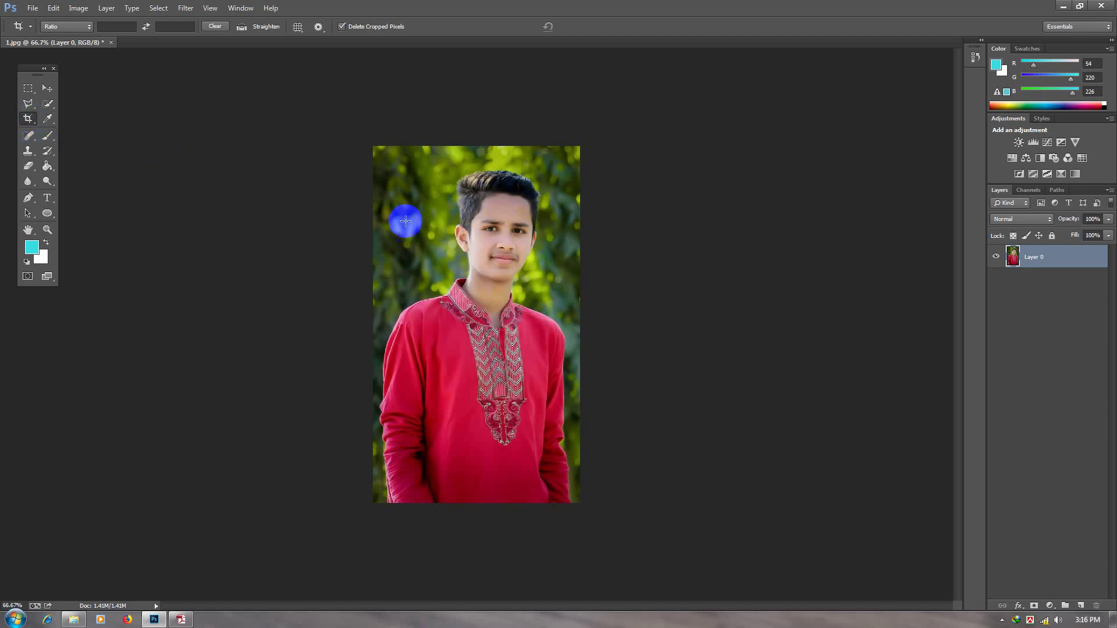
- Set the Crop tool's width and height to 600 px each for a square crop
{"action": "right_click", "coordinate": [32, 116]}
{"action": "left_click", "coordinate": [23, 119]}
{"action": "right_click", "coordinate": [23, 121]}
{"action": "left_click", "coordinate": [75, 117]}
{"action": "left_click", "coordinate": [117, 27]}
{"action": "left_click", "coordinate": [109, 24]}
{"action": "type", "text": "600"}
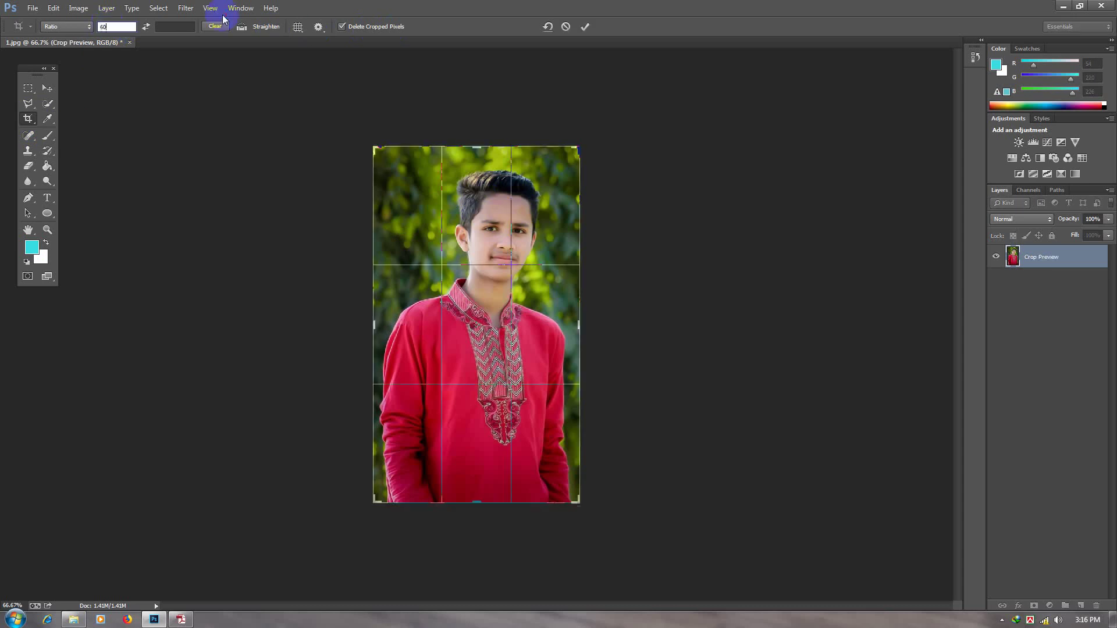
{"action": "type", "text": "PX"}
{"action": "left_click", "coordinate": [173, 29]}
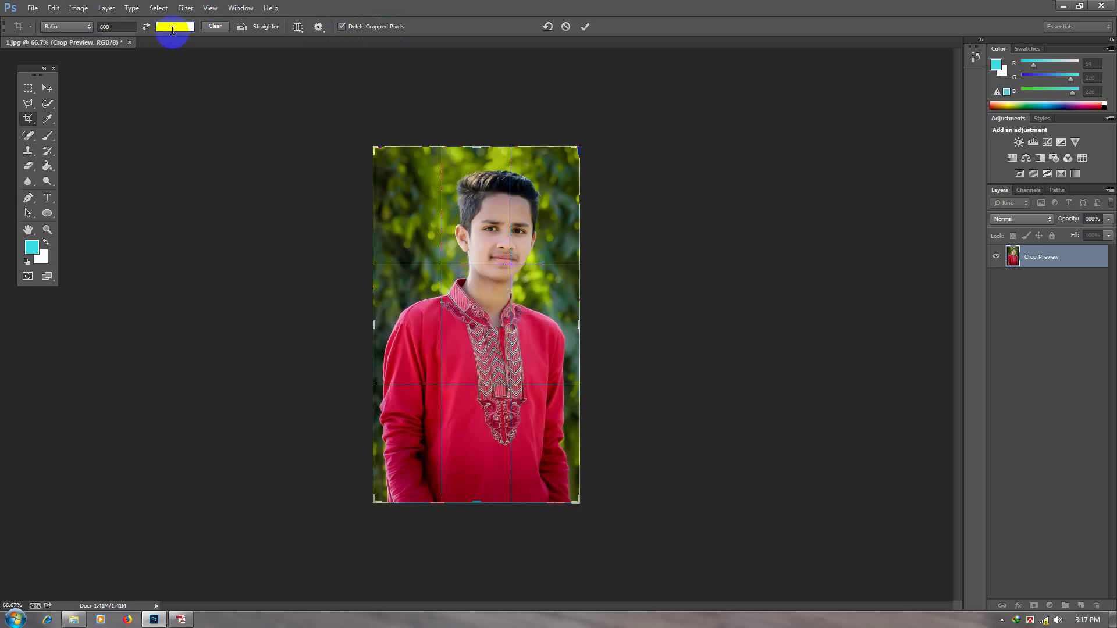
{"action": "type", "text": "600"}
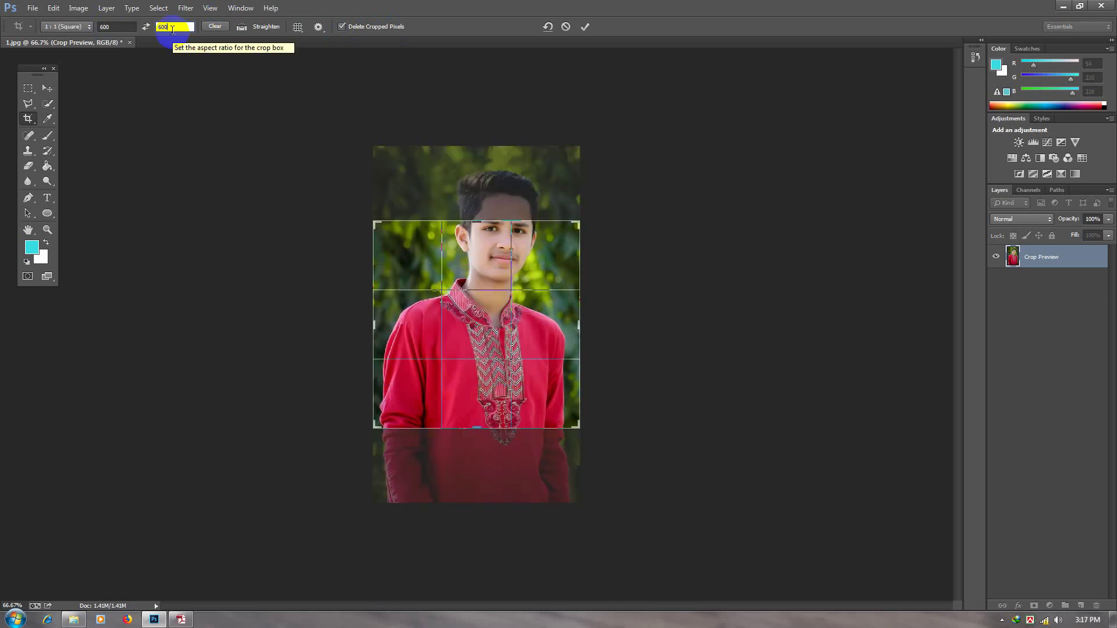
{"action": "type", "text": "P"}
{"action": "key", "text": "Return"}
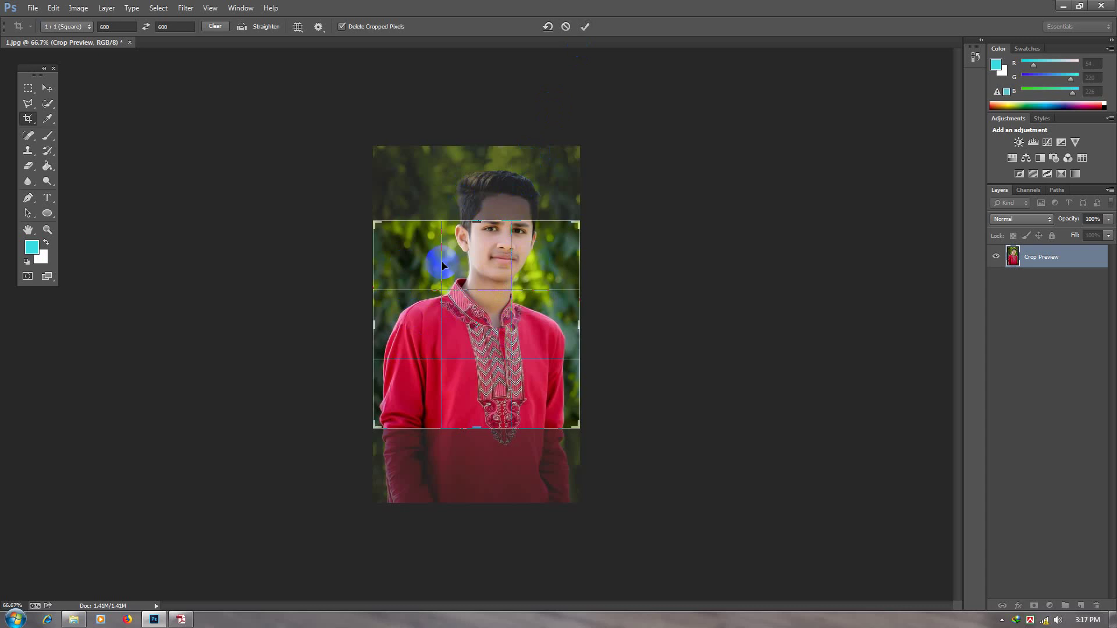
- Confirm the 600 × 600 crop values and return focus to the crop area
{"action": "left_click", "coordinate": [114, 28]}
{"action": "left_click", "coordinate": [159, 29]}
{"action": "left_click", "coordinate": [128, 27]}
{"action": "key", "text": "Tab"}
{"action": "left_click", "coordinate": [553, 317]}
{"action": "left_click", "coordinate": [420, 379]}
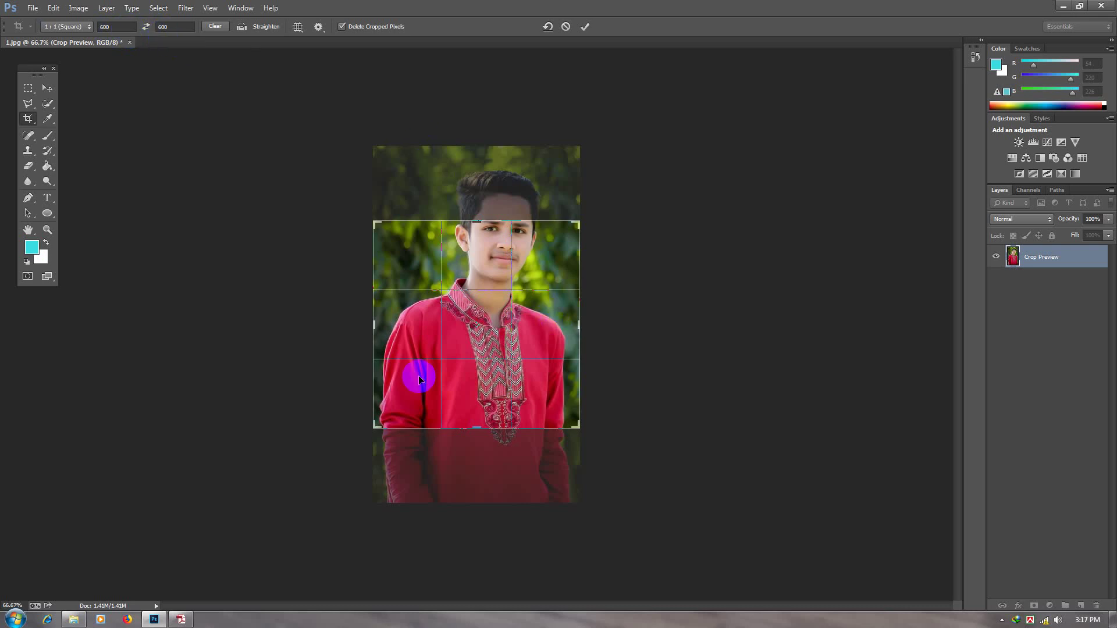
{"action": "left_click", "coordinate": [487, 260]}
- Position the face and shoulders within the square frame and commit the crop
{"action": "left_click_drag", "start_coordinate": [477, 269], "coordinate": [479, 343]}
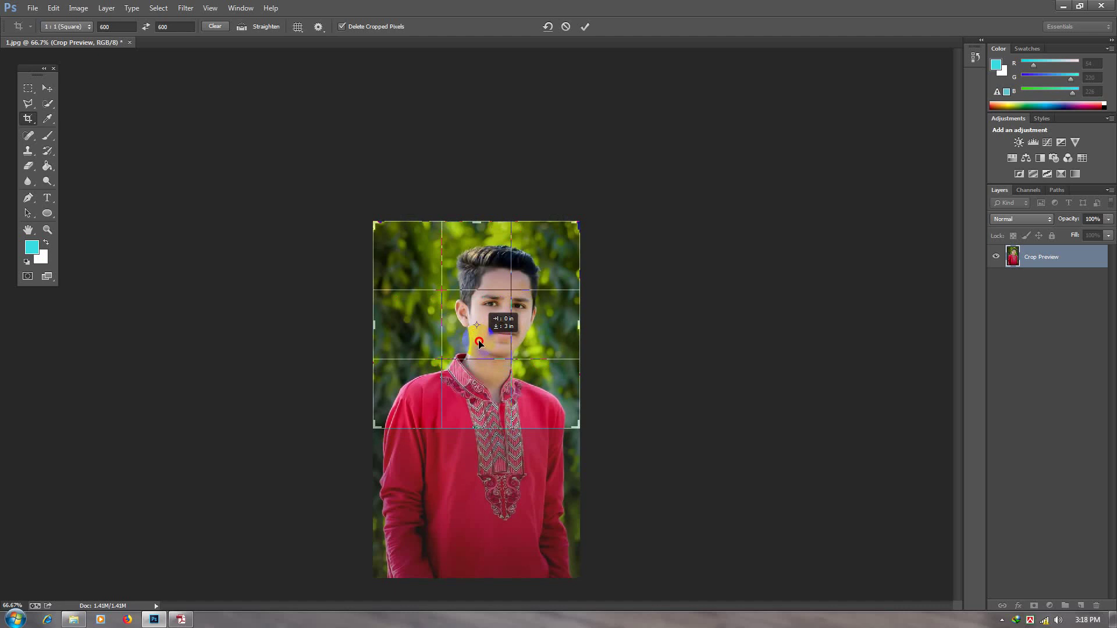
{"action": "left_click_drag", "start_coordinate": [479, 343], "coordinate": [478, 343]}
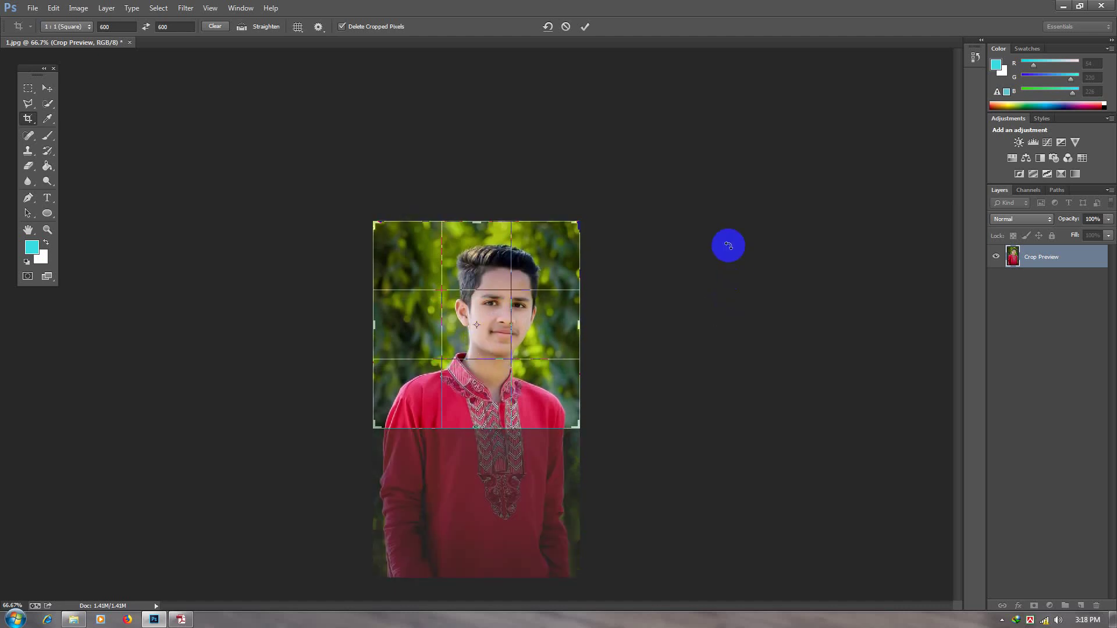
{"action": "key", "text": "shift+Up"}
{"action": "key", "text": "shift+Up"}
{"action": "key", "text": "shift+Up"}
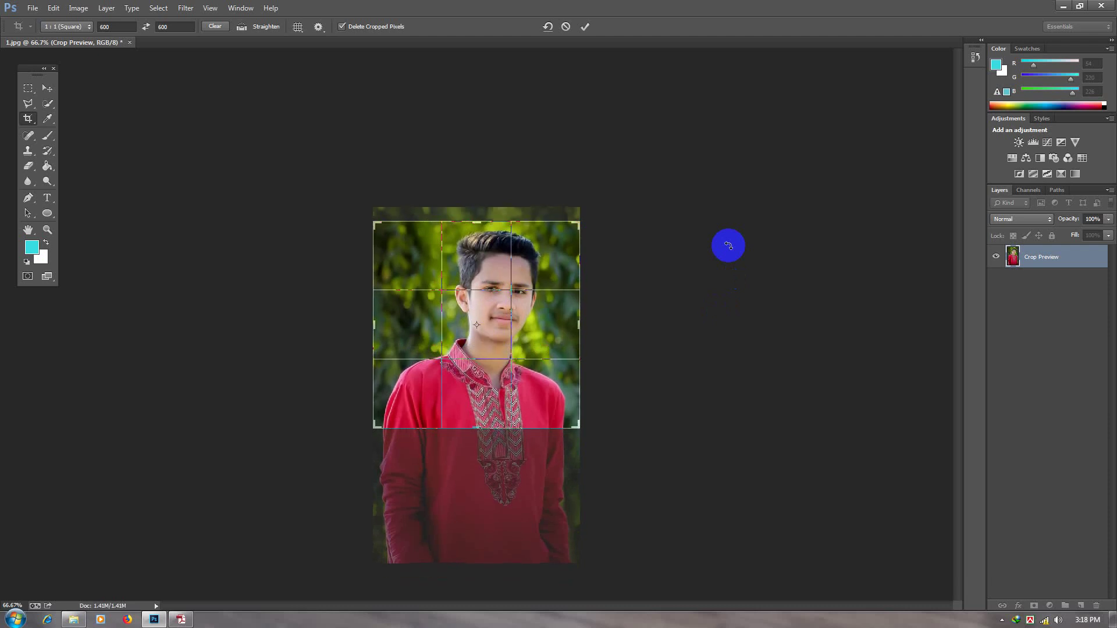
{"action": "key", "text": "shift+Down"}
{"action": "key", "text": "shift+Down"}
{"action": "key", "text": "shift+Up"}
{"action": "key", "text": "shift+Up"}
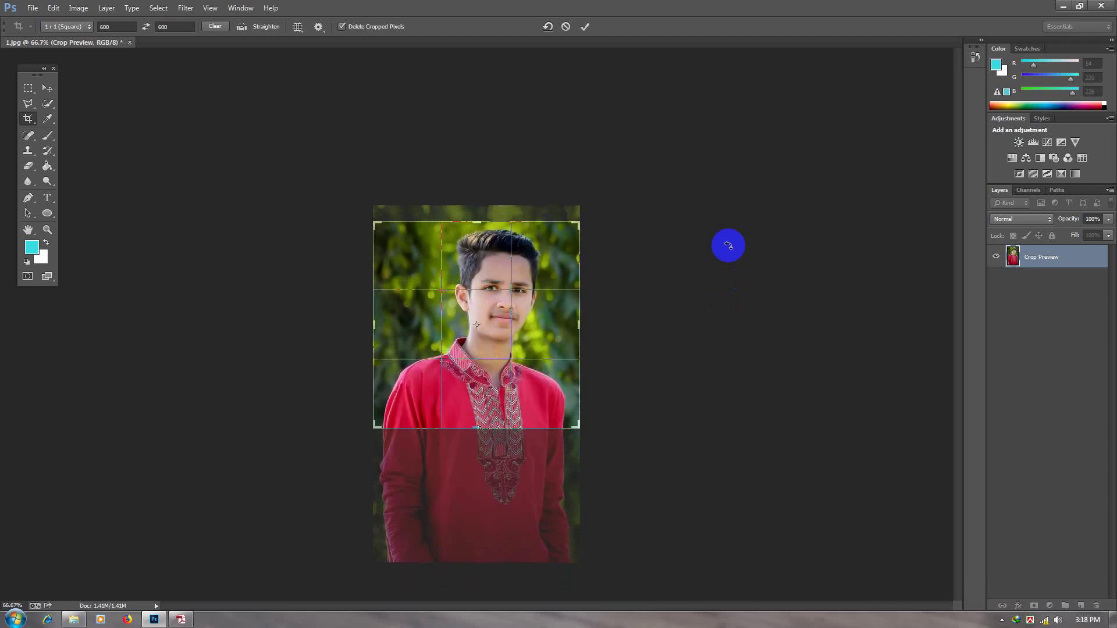
{"action": "key", "text": "shift+Up"}
{"action": "key", "text": "shift+Up"}
{"action": "key", "text": "shift+Up"}
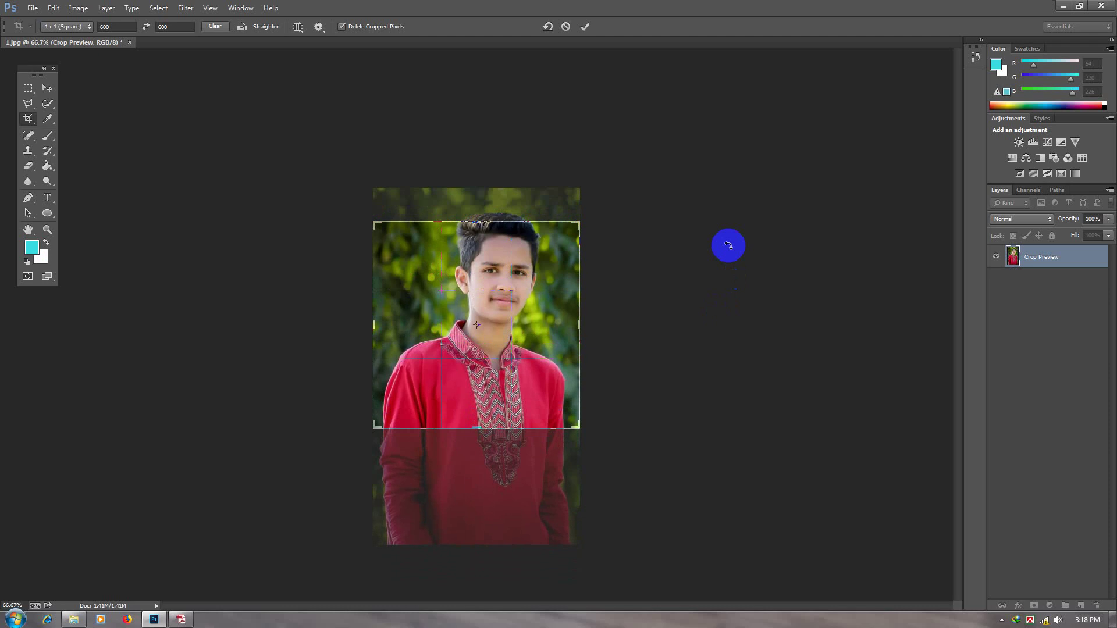
{"action": "key", "text": "shift+Up"}
{"action": "key", "text": "shift+Up"}
{"action": "key", "text": "shift+Up"}
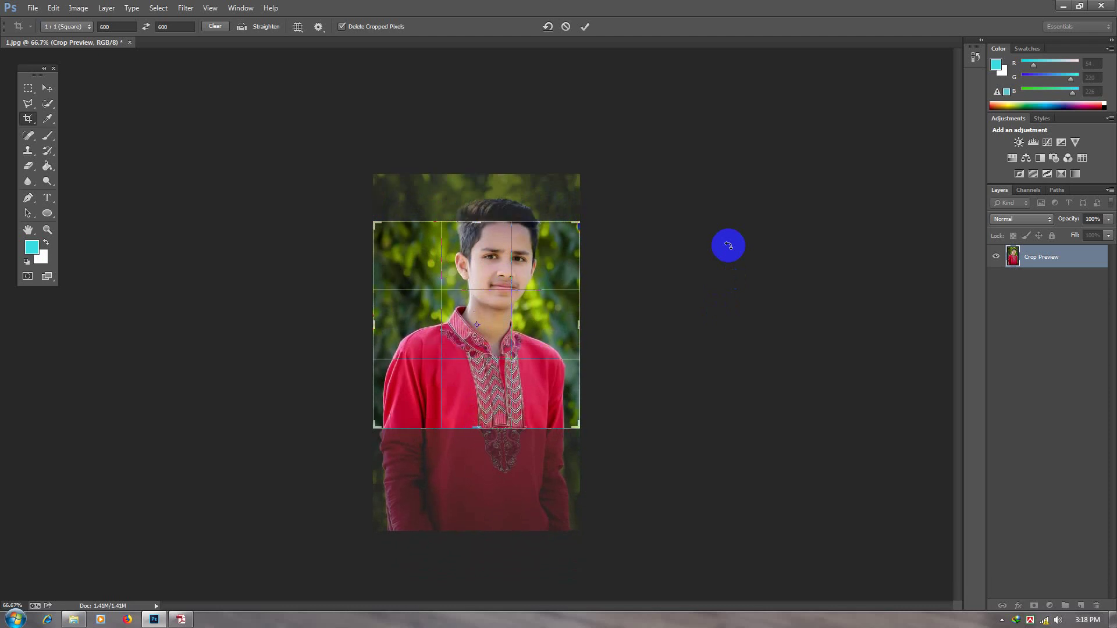
{"action": "key", "text": "shift+Down"}
{"action": "key", "text": "shift+Down"}
{"action": "key", "text": "shift+Down"}
{"action": "key", "text": "shift+Down"}
{"action": "key", "text": "shift+Down"}
{"action": "key", "text": "shift+Down"}
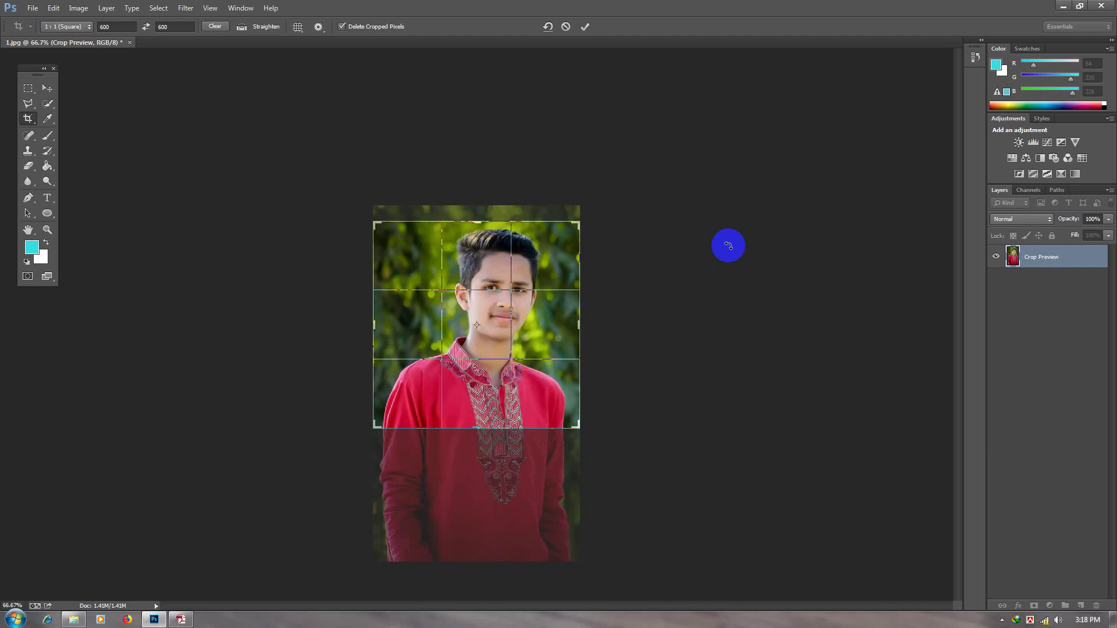
{"action": "key", "text": "shift+Down"}
{"action": "key", "text": "shift+Down"}
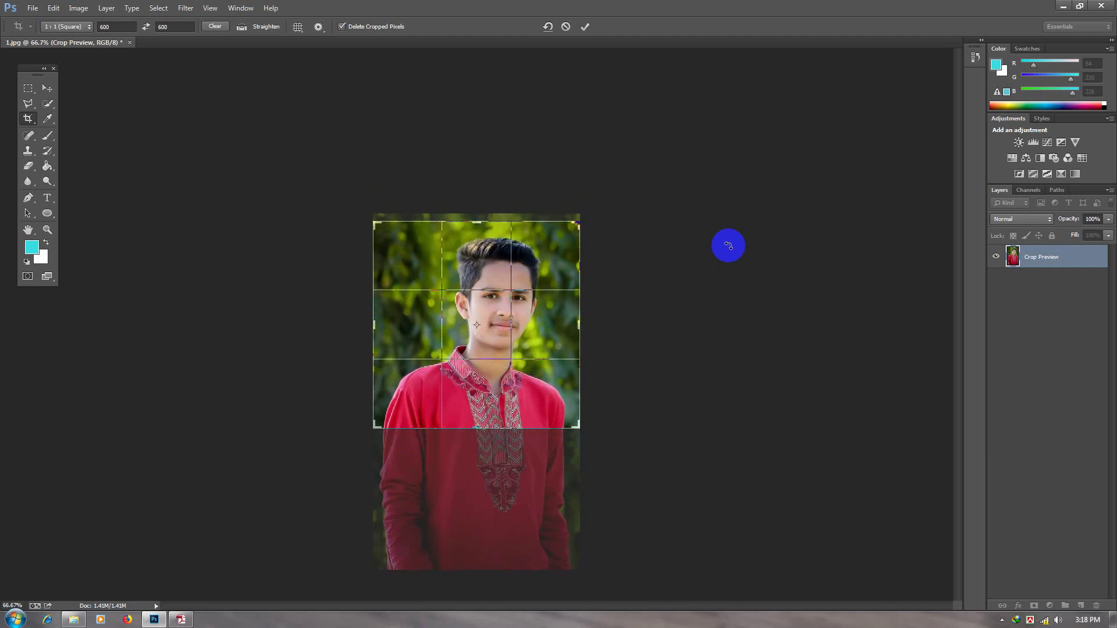
{"action": "key", "text": "shift+Down"}
{"action": "key", "text": "shift+Down"}
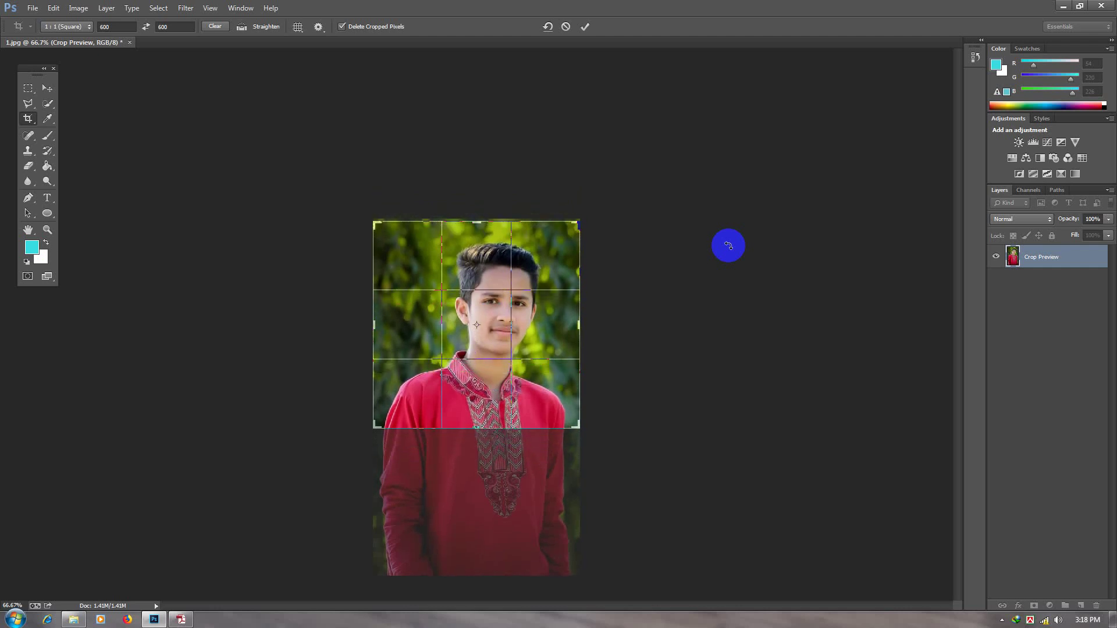
{"action": "key", "text": "Down"}
{"action": "key", "text": "Down"}
{"action": "key", "text": "Down"}
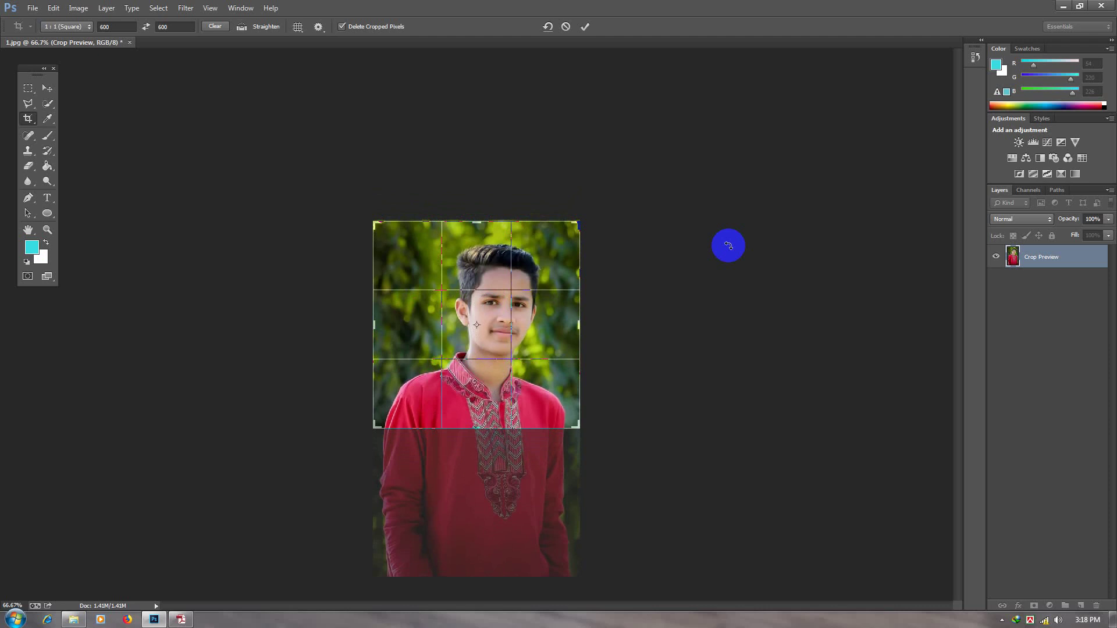
{"action": "left_click", "coordinate": [587, 26]}
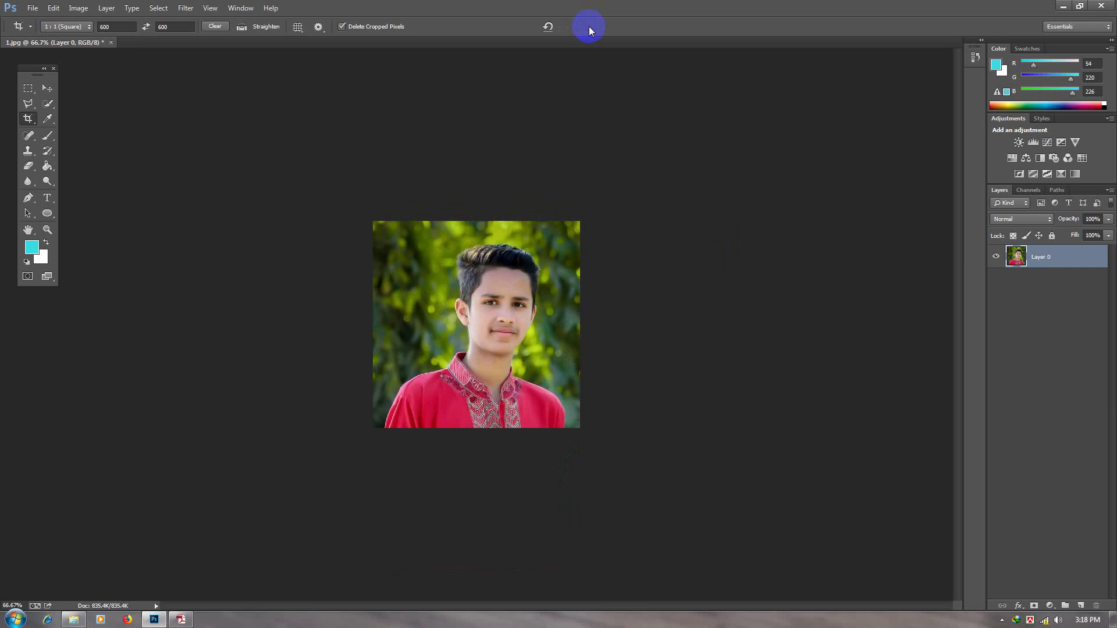
- Save the portrait to the Desktop as a High-quality JPEG named 'My pic'
{"action": "left_click", "coordinate": [32, 8]}
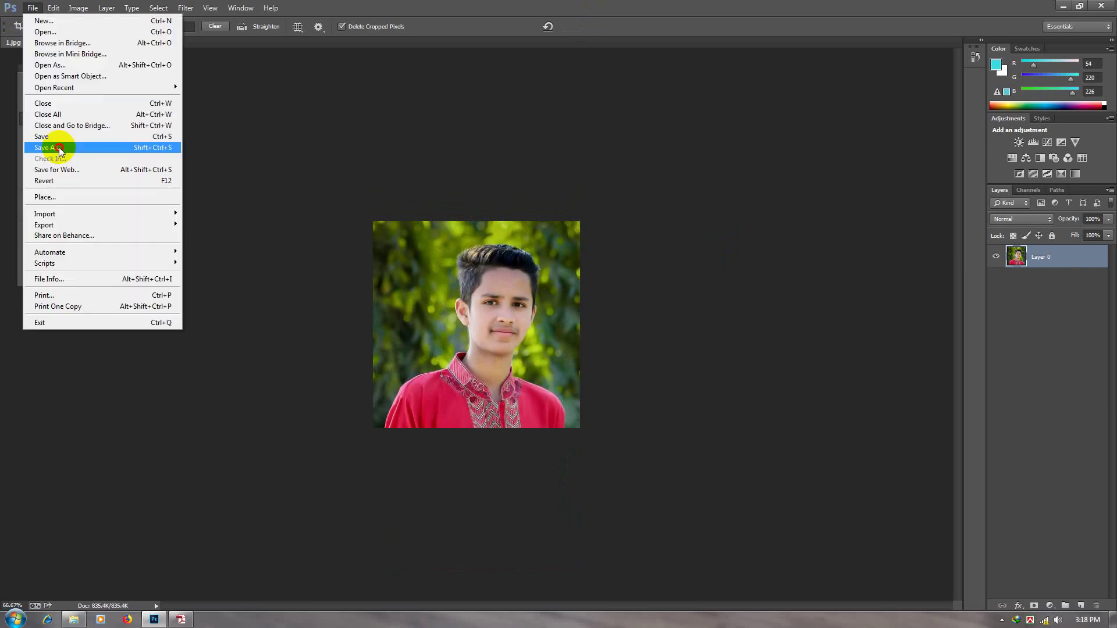
{"action": "left_click", "coordinate": [92, 136]}
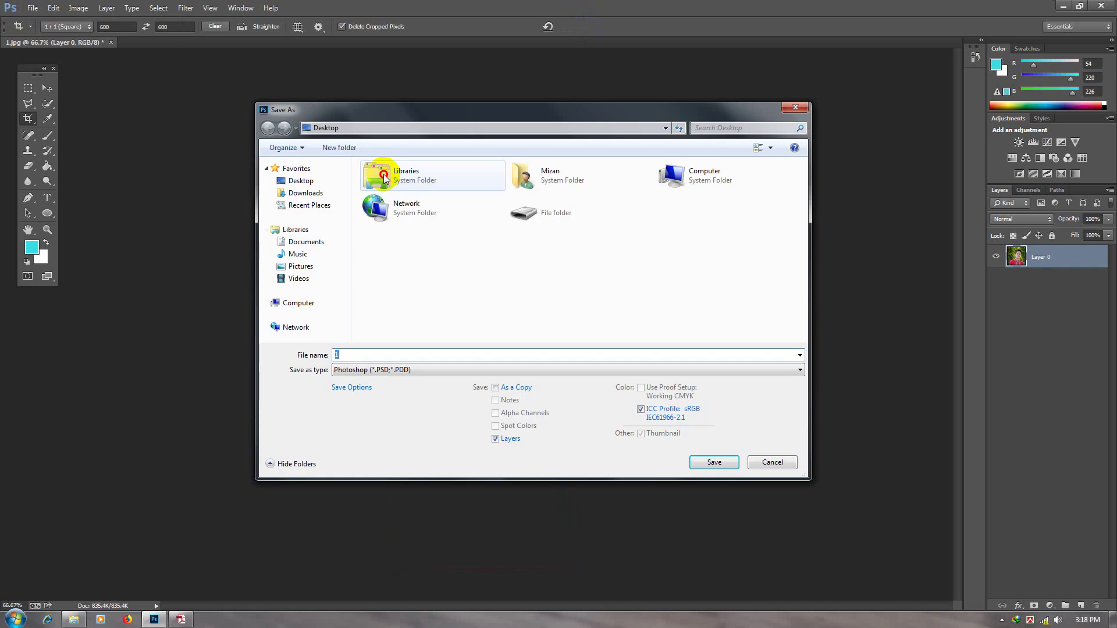
{"action": "left_click", "coordinate": [373, 370]}
{"action": "left_click", "coordinate": [356, 451]}
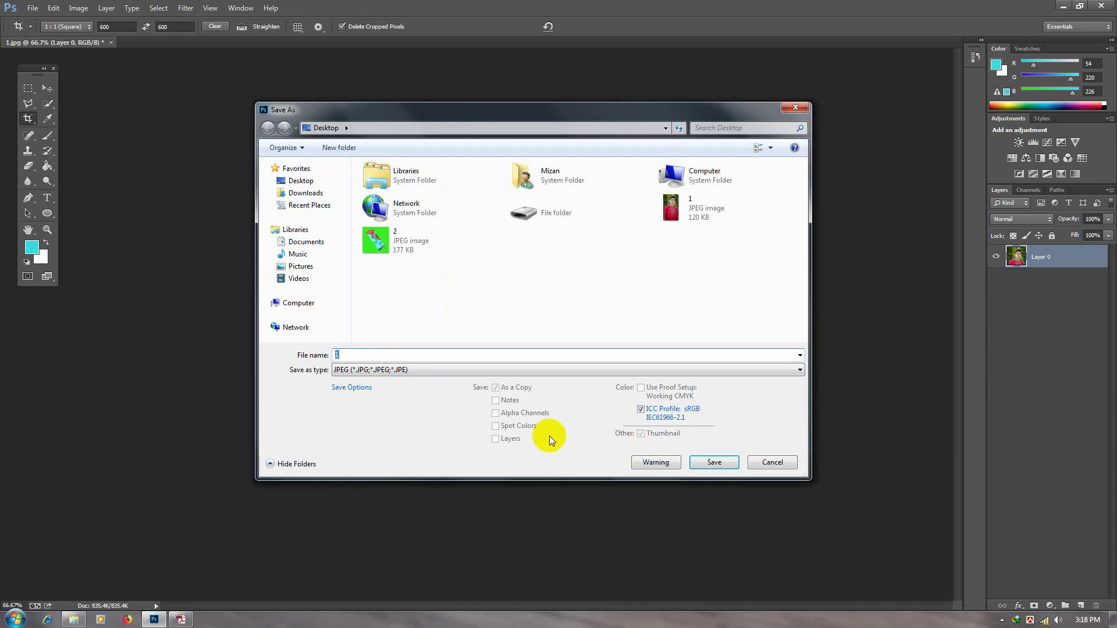
{"action": "left_click", "coordinate": [596, 352]}
{"action": "type", "text": "m"}
{"action": "type", "text": "Y"}
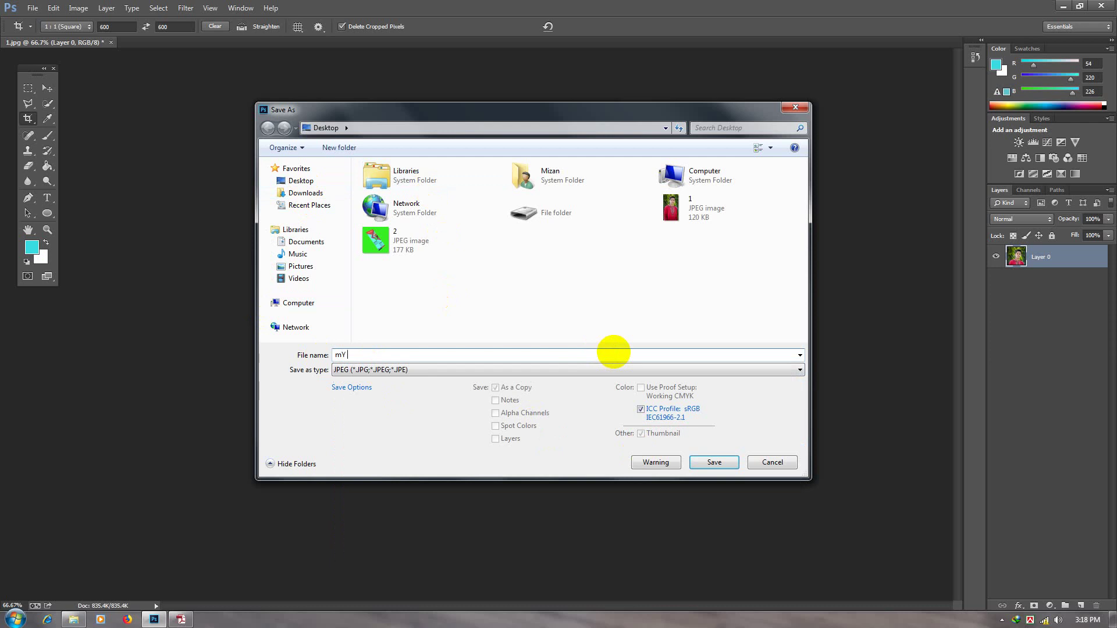
{"action": "key", "text": "BackSpace"}
{"action": "key", "text": "BackSpace"}
{"action": "key", "text": "BackSpace"}
{"action": "type", "text": "My pic"}
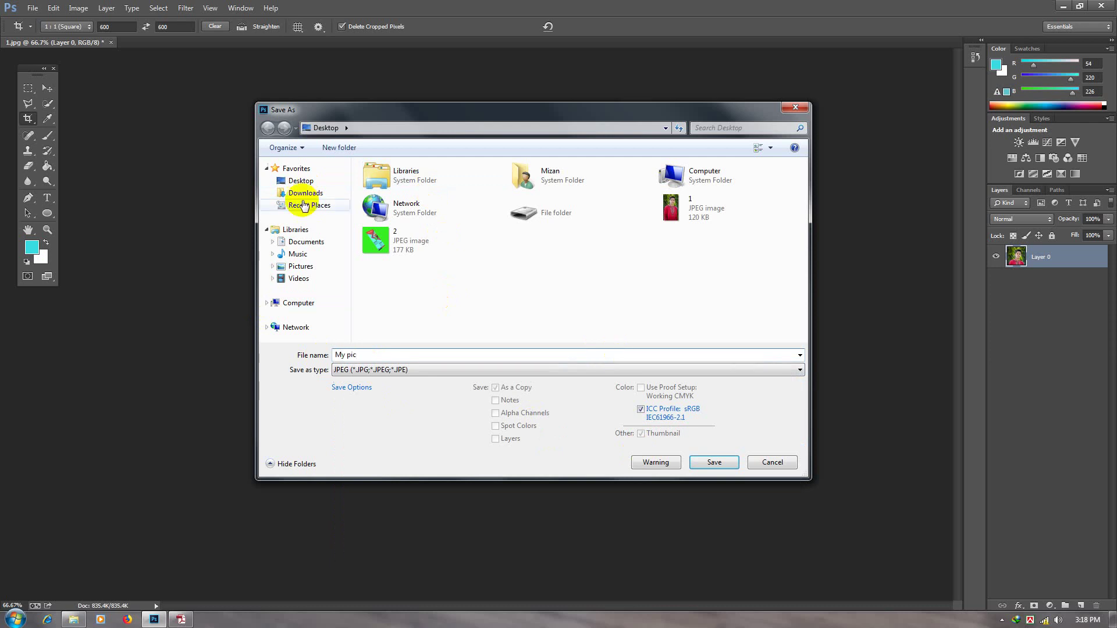
{"action": "left_click", "coordinate": [297, 181]}
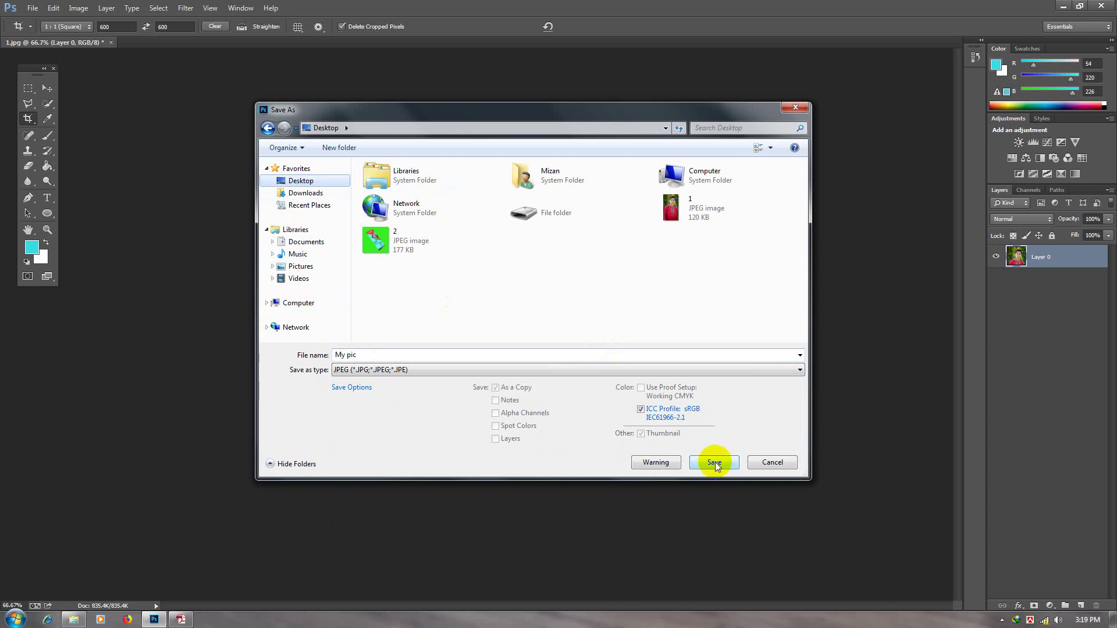
{"action": "left_click", "coordinate": [715, 462]}
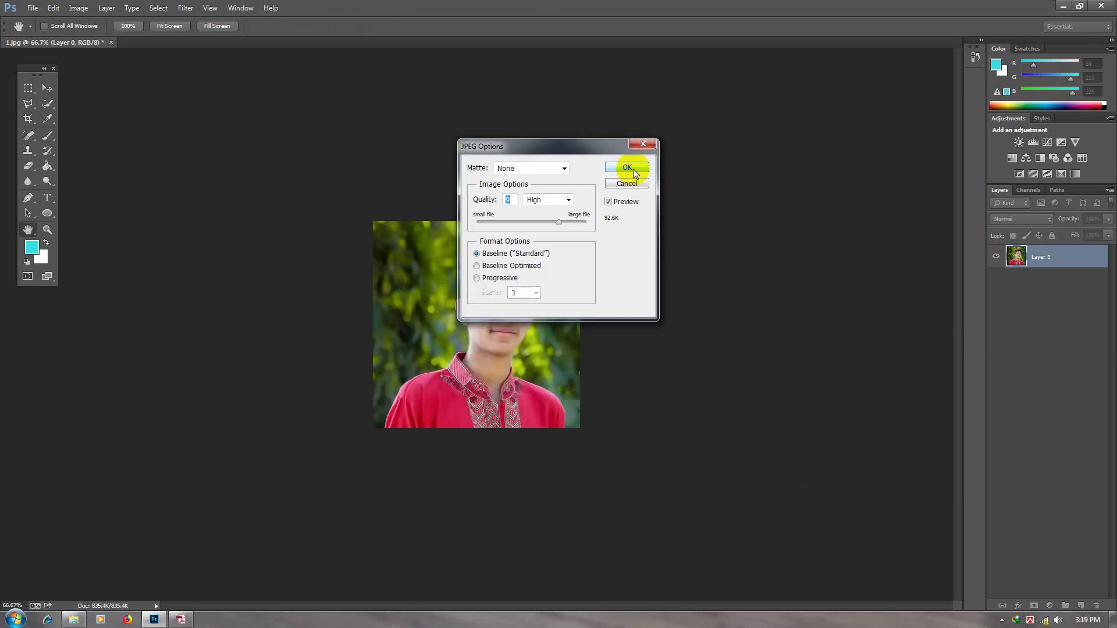
{"action": "left_click", "coordinate": [627, 167]}
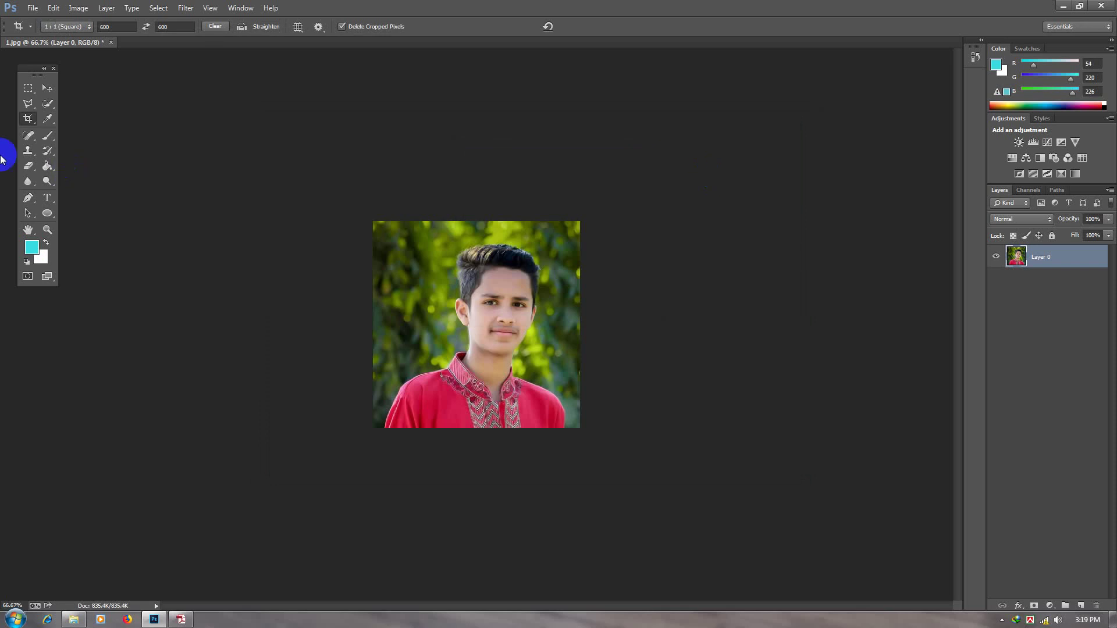
- Close 1.jpg without saving and open the tilted flyer 2.jpg in a maximized window
{"action": "right_click", "coordinate": [27, 118]}
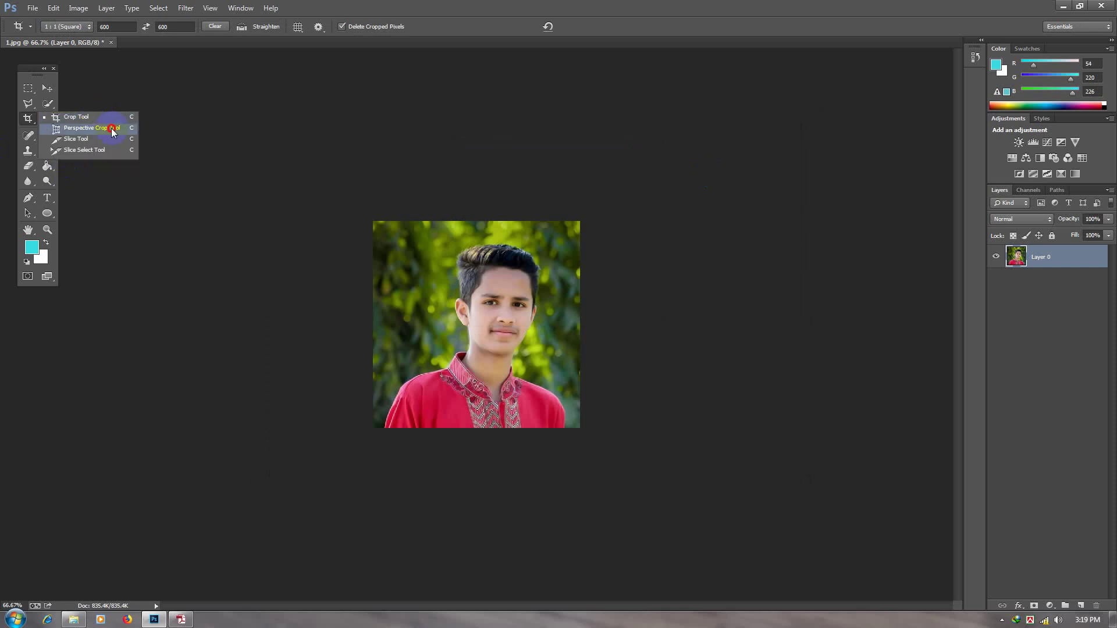
{"action": "left_click", "coordinate": [75, 81]}
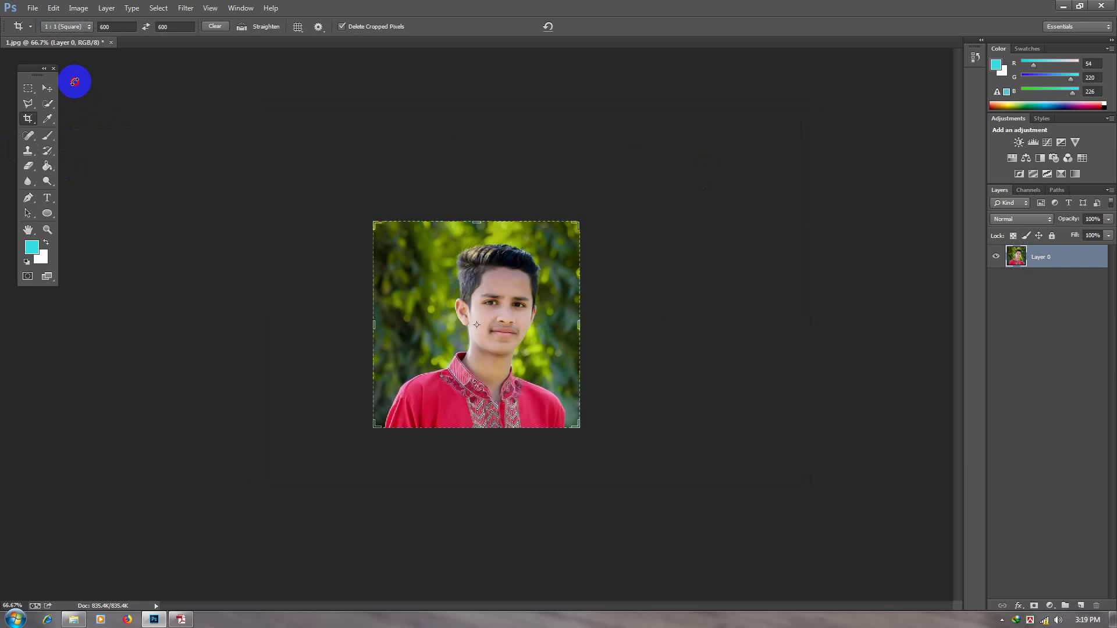
{"action": "left_click", "coordinate": [111, 42]}
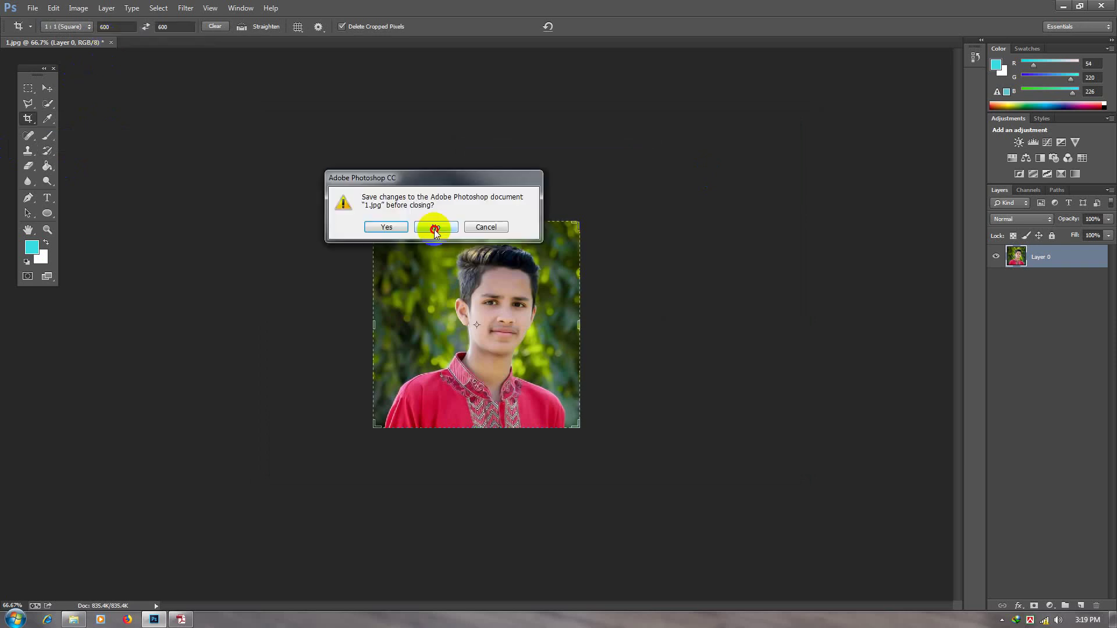
{"action": "left_click", "coordinate": [435, 228]}
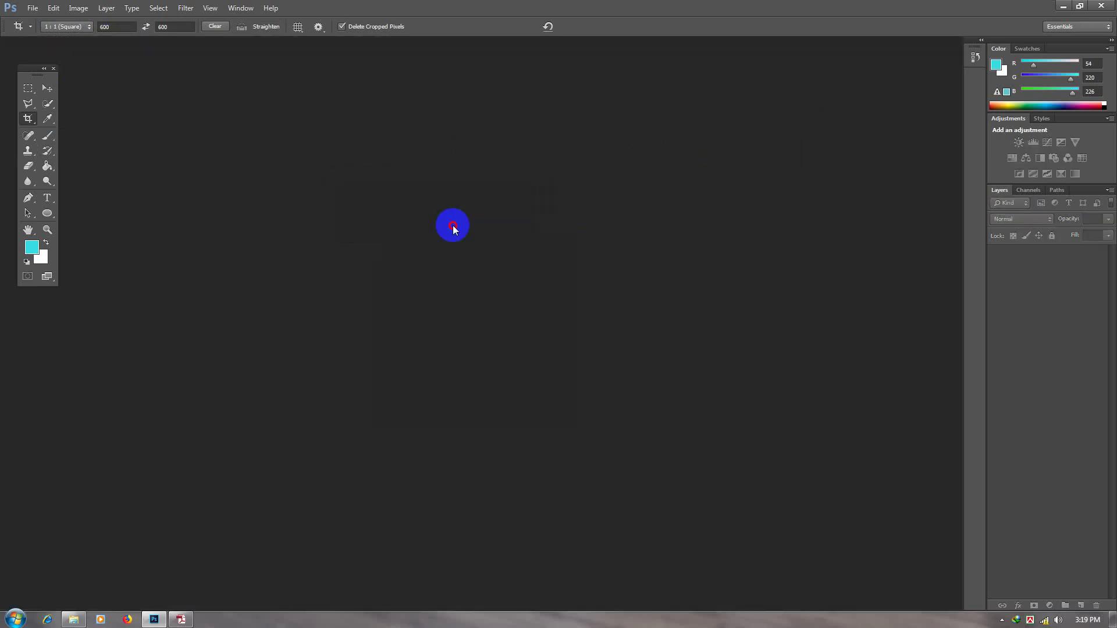
{"action": "mouse_move", "coordinate": [567, 9]}
{"action": "left_mouse_down"}
{"action": "mouse_move", "coordinate": [523, 189]}
{"action": "mouse_move", "coordinate": [564, 365]}
{"action": "mouse_move", "coordinate": [553, 528]}
{"action": "left_mouse_up"}
{"action": "left_click", "coordinate": [1025, 355]}
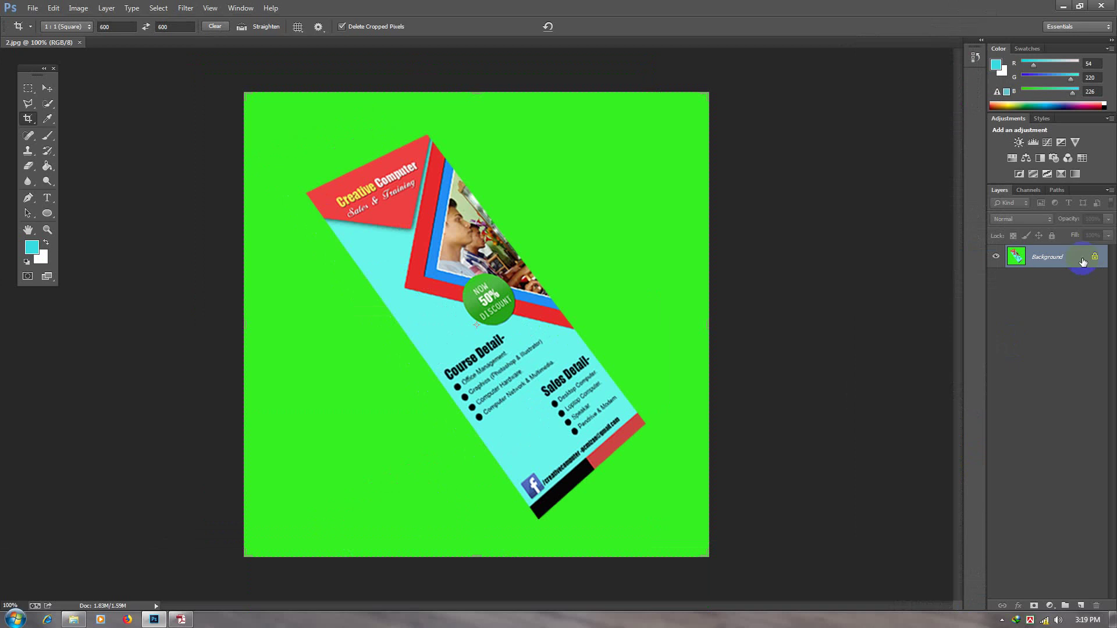
- Unlock the 2.jpg flyer's Background layer so it becomes an editable Layer 0
{"action": "left_click", "coordinate": [1082, 260]}
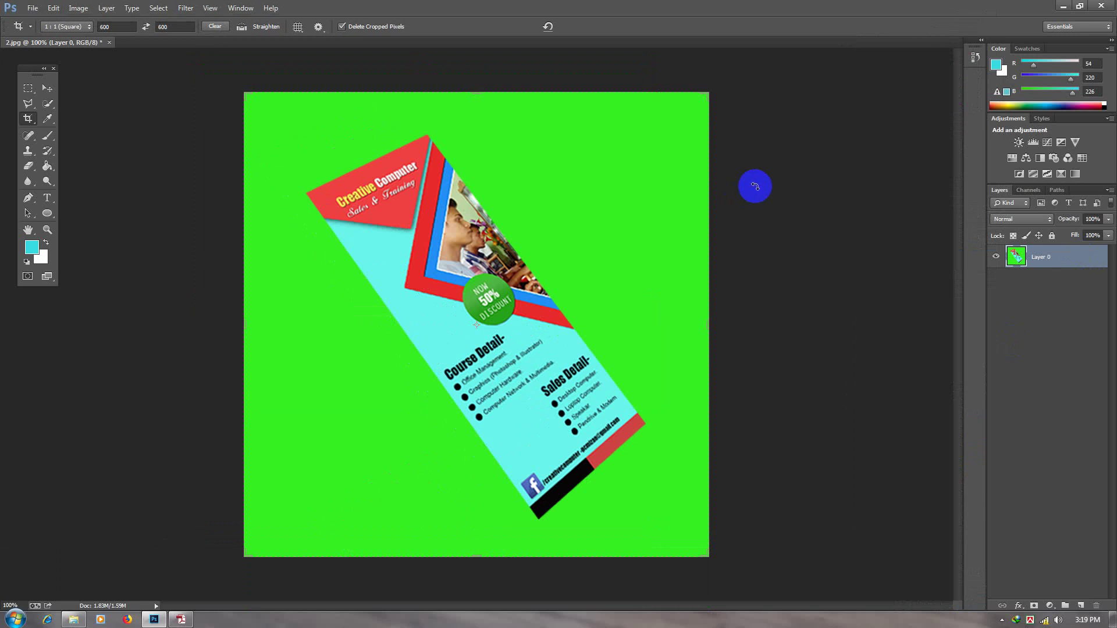
{"action": "left_click", "coordinate": [429, 210]}
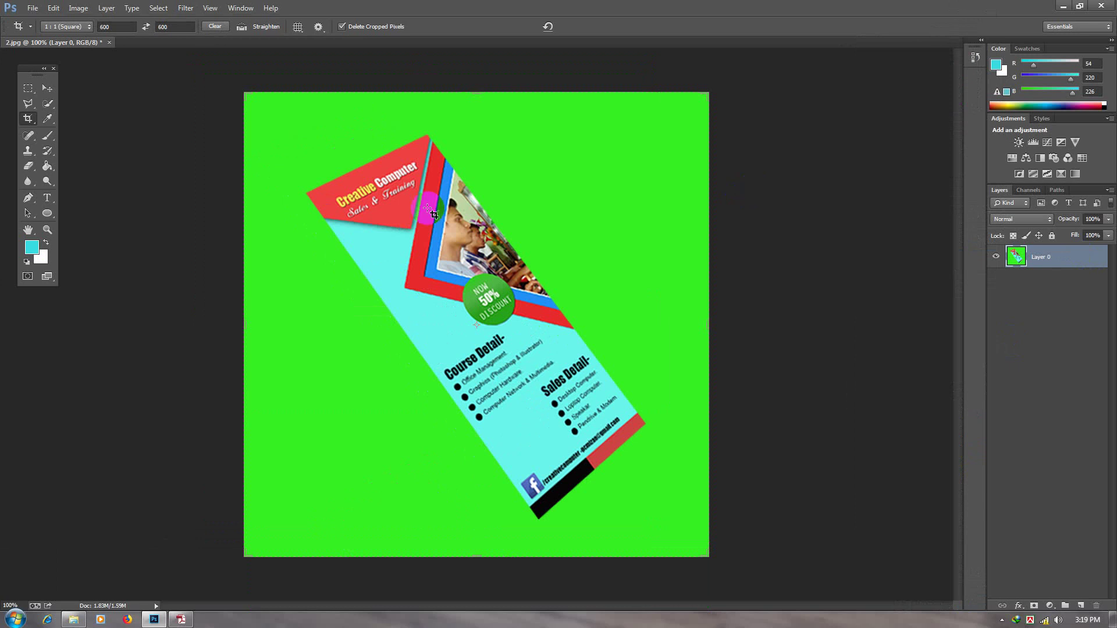
{"action": "left_click", "coordinate": [564, 476]}
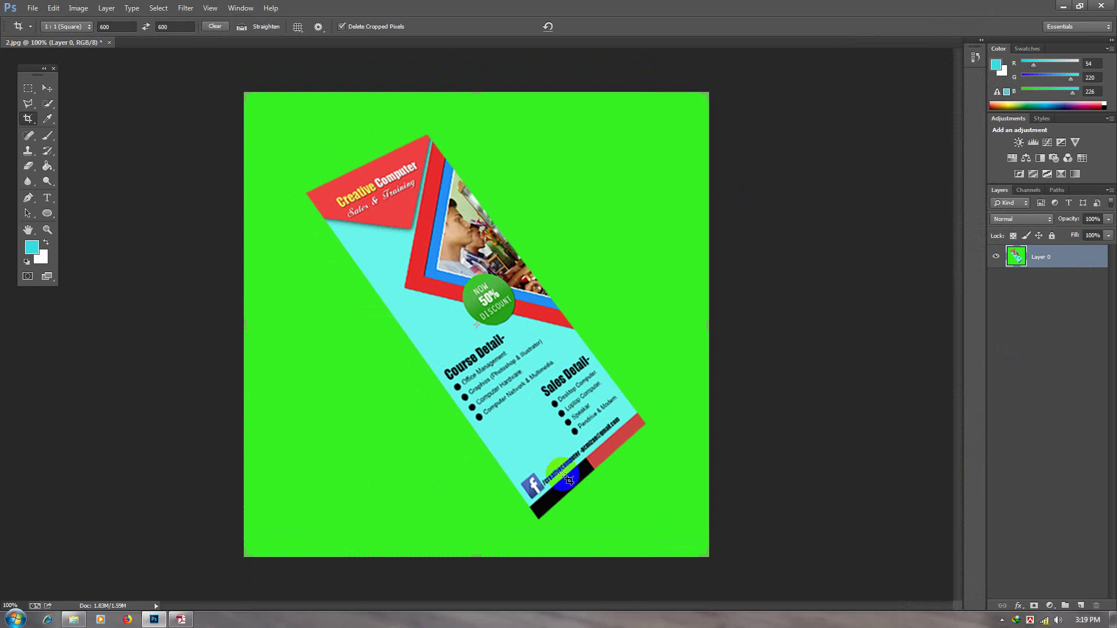
{"action": "left_click", "coordinate": [360, 192]}
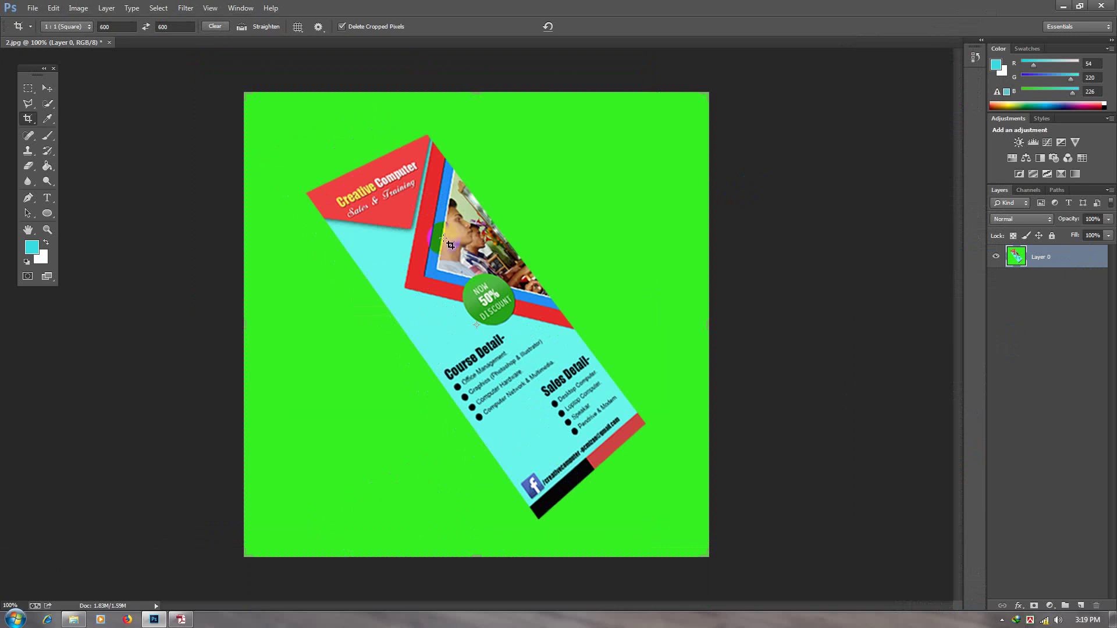
{"action": "left_click", "coordinate": [429, 325]}
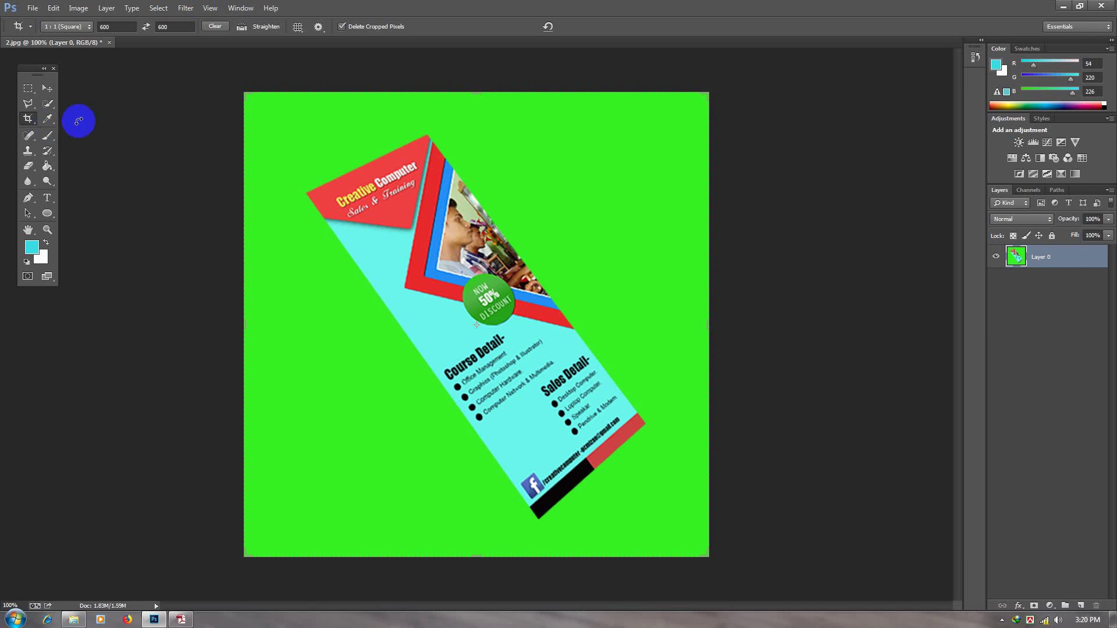
- Switch from the Crop tool to the Perspective Crop Tool
{"action": "right_click", "coordinate": [26, 120]}
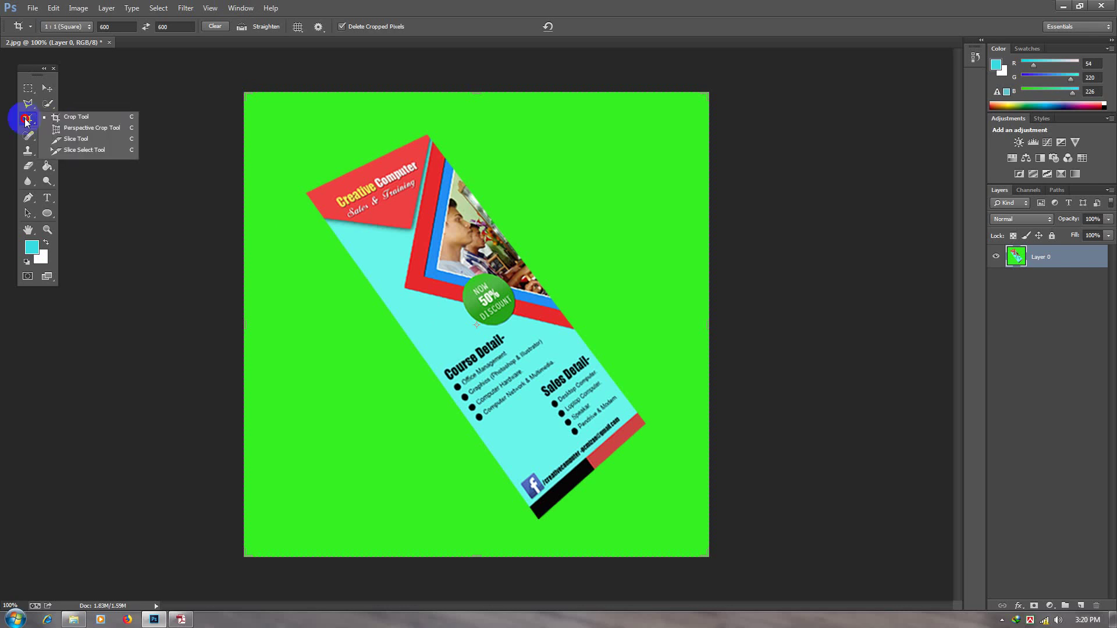
{"action": "left_click", "coordinate": [106, 129]}
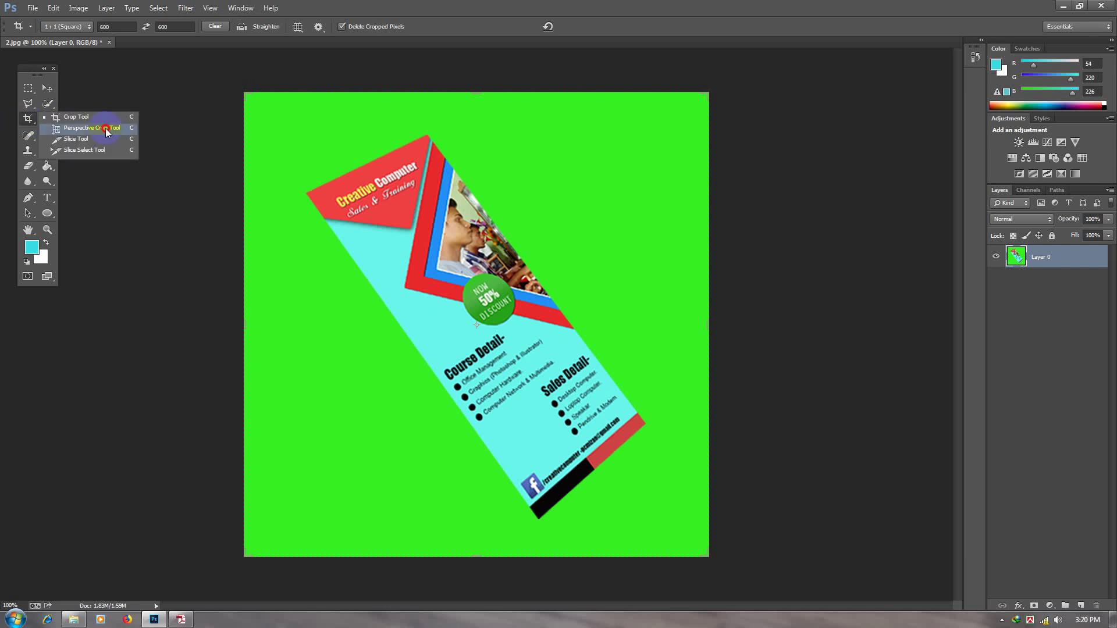
{"action": "left_click", "coordinate": [106, 129]}
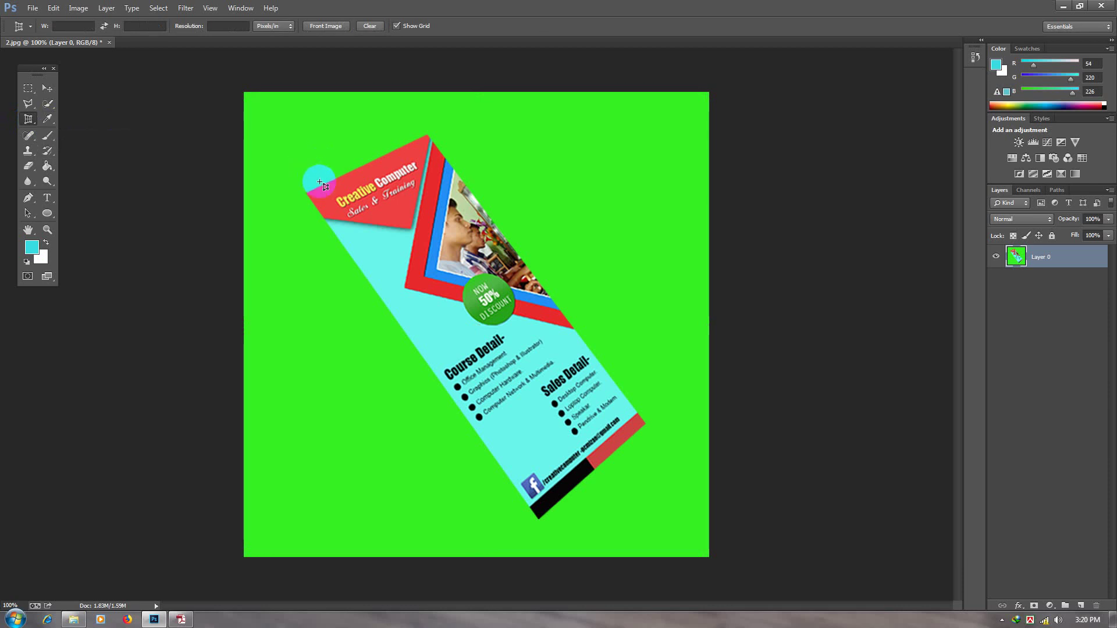
{"action": "left_click", "coordinate": [411, 168]}
- Place perspective crop corners at the flyer's top-left, top, bottom-right and bottom-left
{"action": "left_click", "coordinate": [307, 193]}
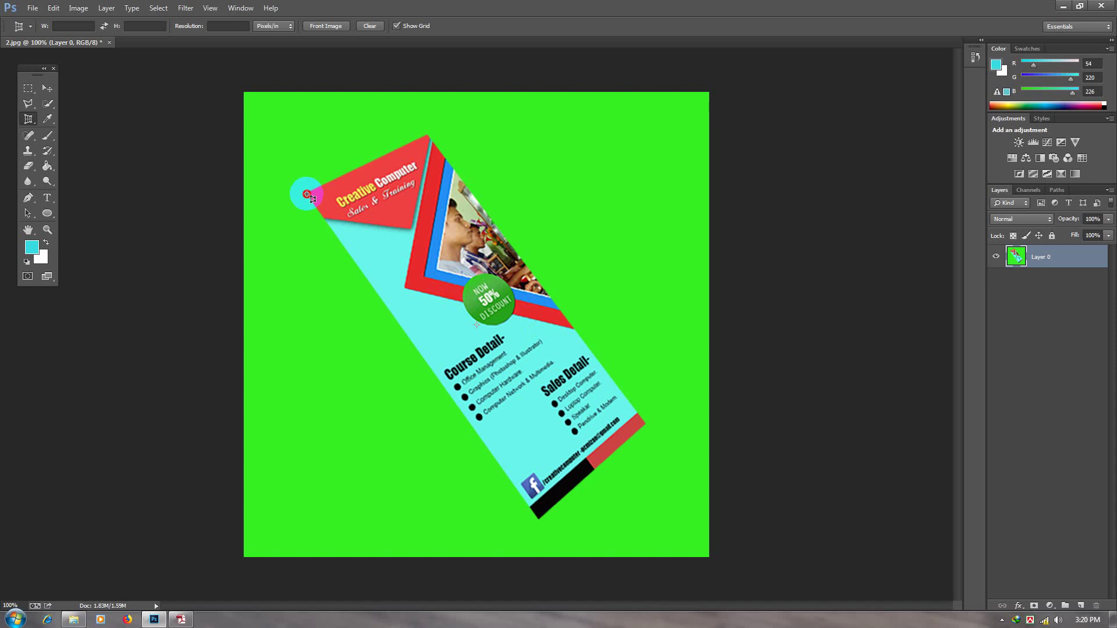
{"action": "left_click", "coordinate": [430, 134]}
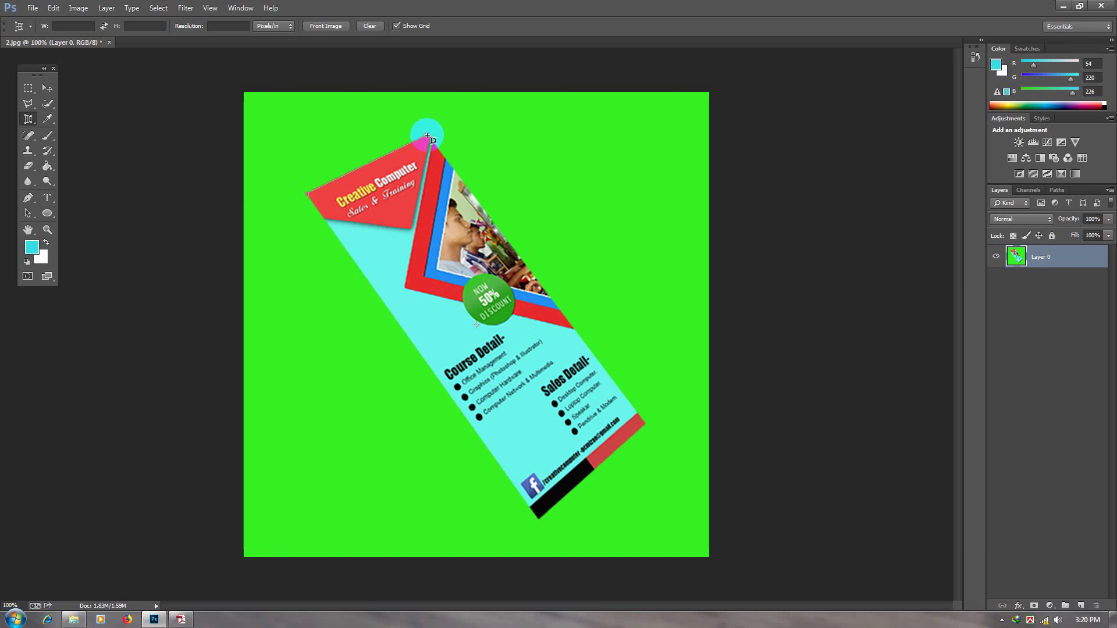
{"action": "left_click", "coordinate": [427, 136]}
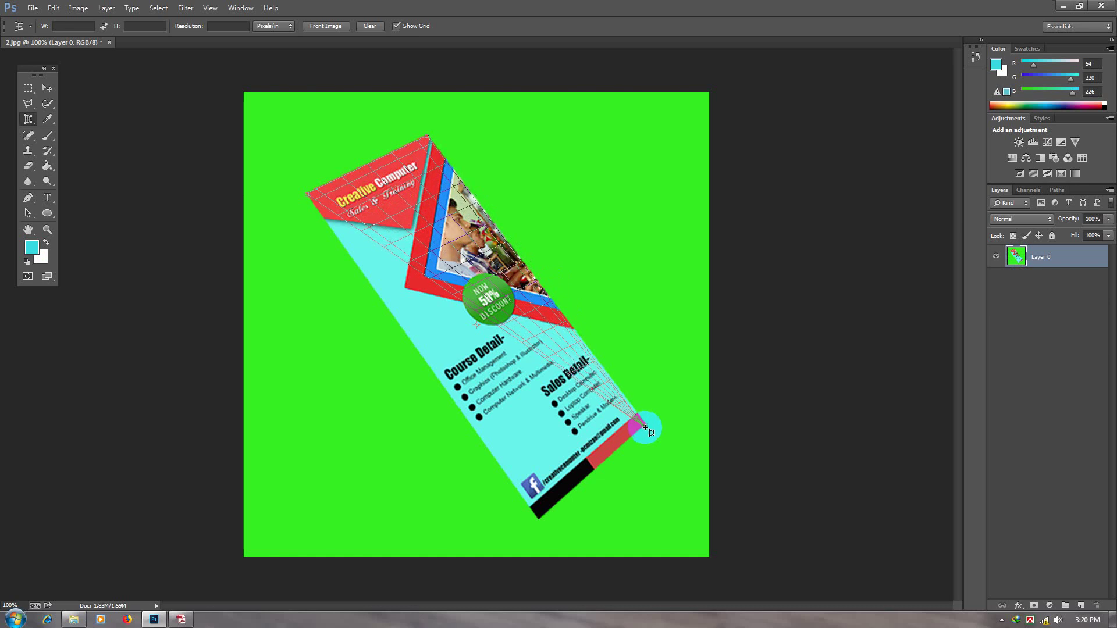
{"action": "left_click", "coordinate": [647, 427]}
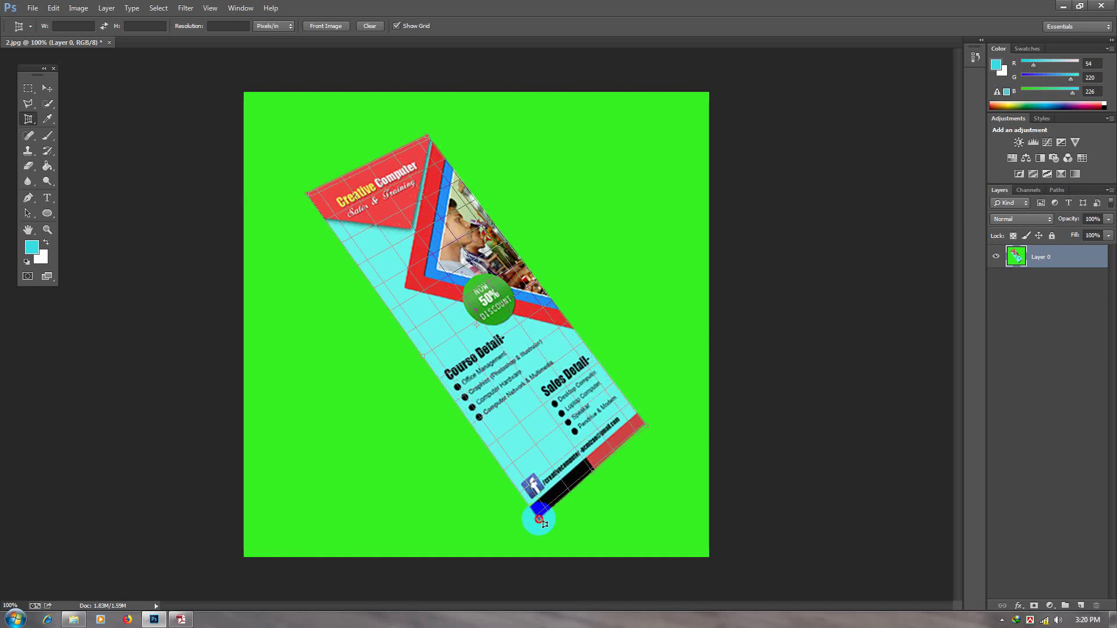
{"action": "left_click", "coordinate": [539, 519]}
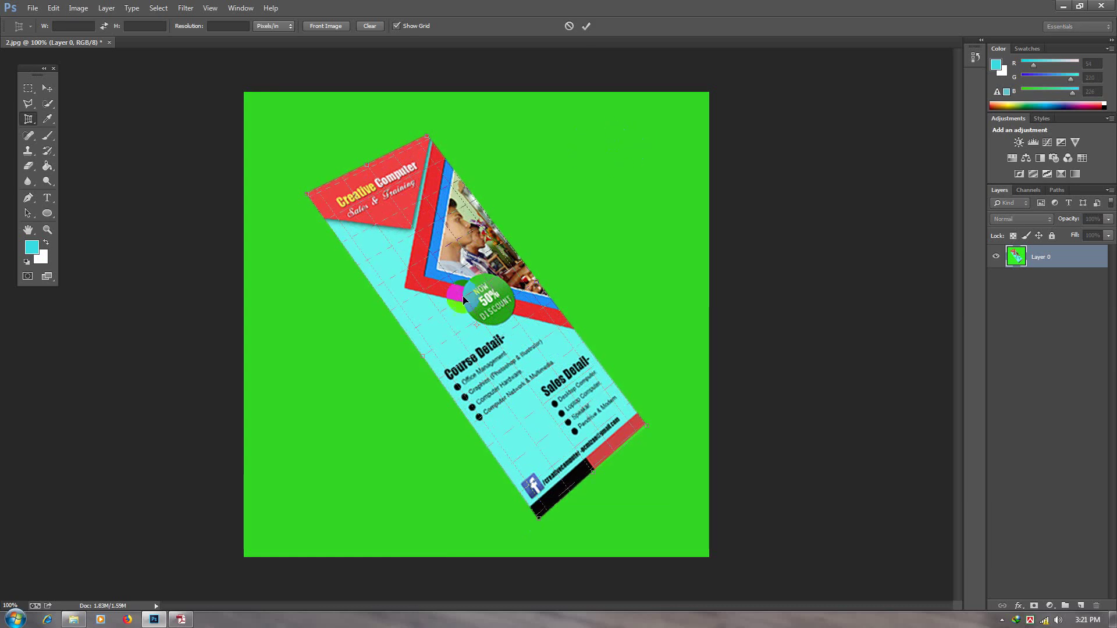
- Commit the perspective crop to straighten the flyer, then minimize Photoshop
{"action": "left_click", "coordinate": [586, 27]}
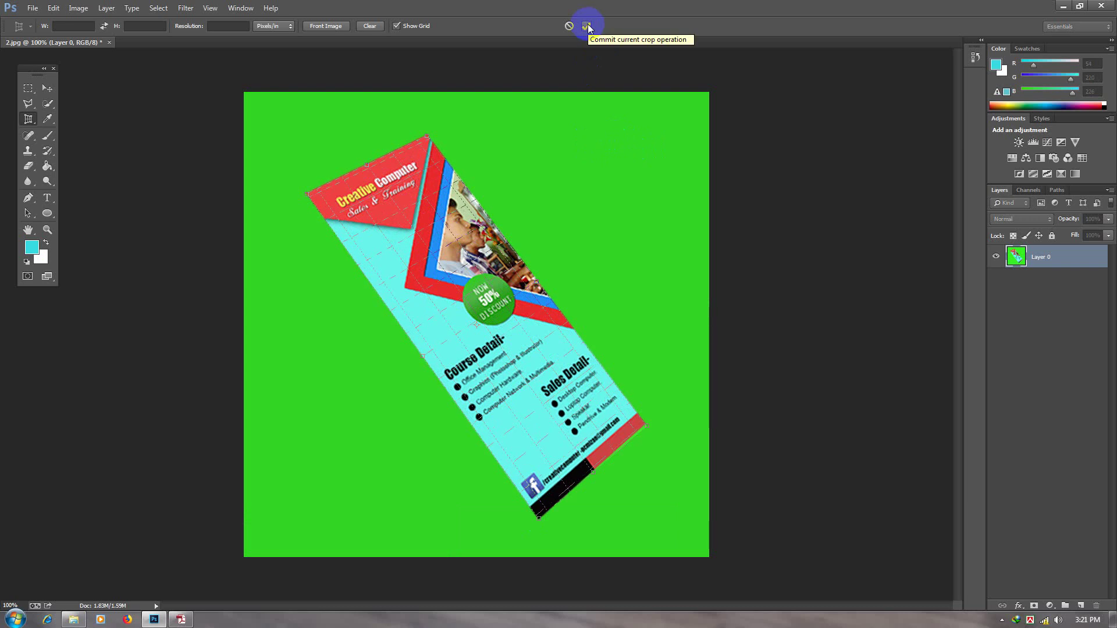
{"action": "left_click", "coordinate": [586, 27]}
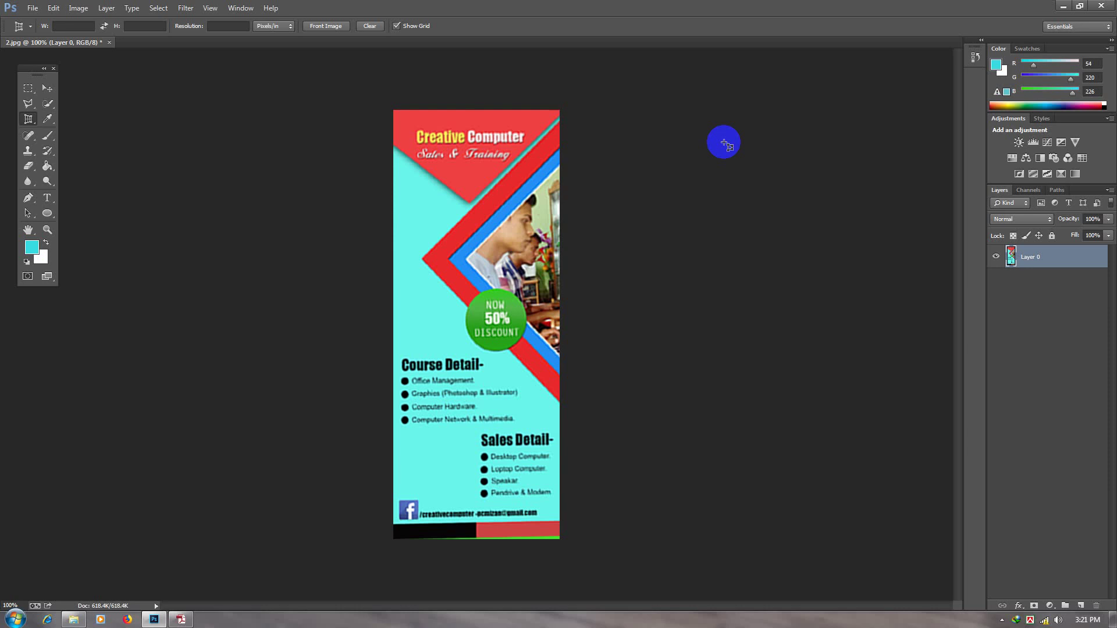
{"action": "left_click", "coordinate": [1056, 6]}
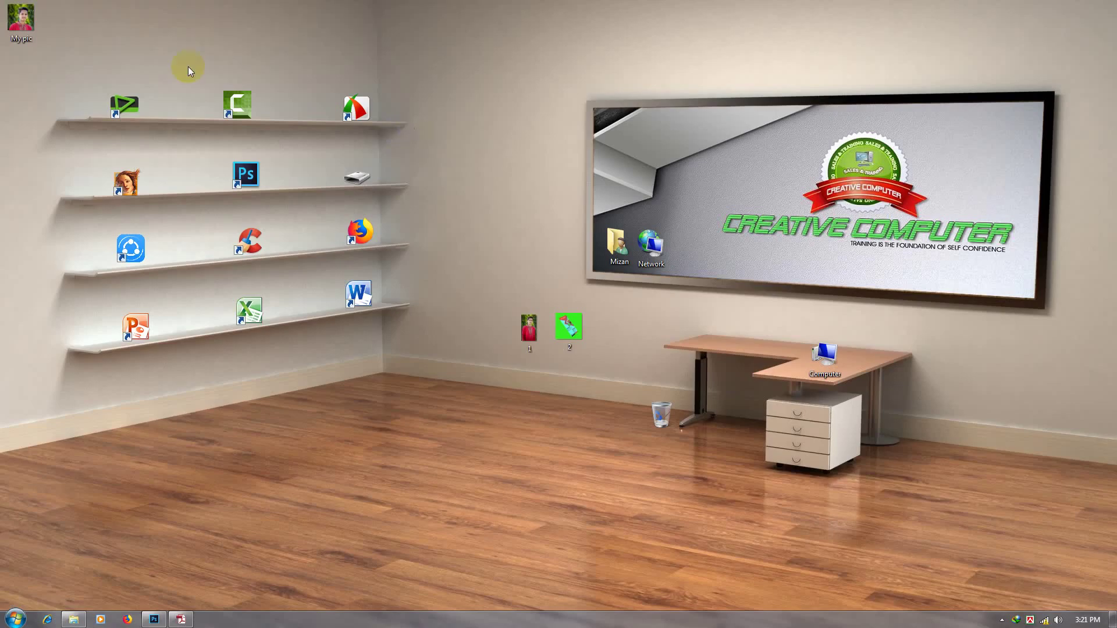
- Delete the My pic, 1 and 2 image files from the desktop and refresh it
{"action": "left_click_drag", "start_coordinate": [20, 18], "coordinate": [665, 413]}
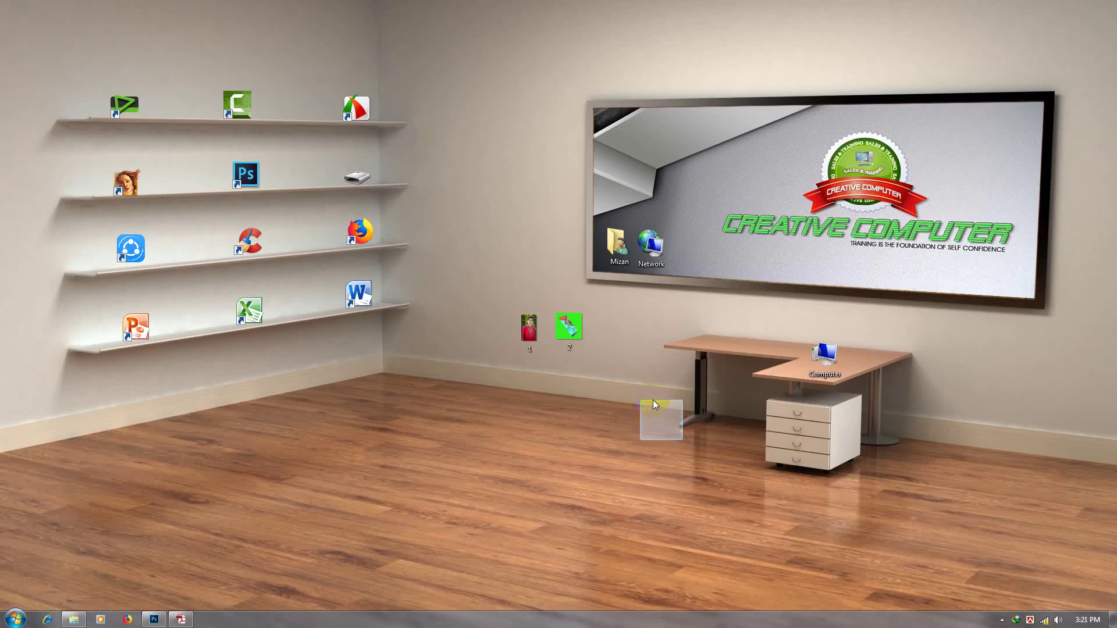
{"action": "left_click_drag", "start_coordinate": [504, 309], "coordinate": [584, 342]}
{"action": "key", "text": "Delete"}
{"action": "right_click", "coordinate": [534, 298]}
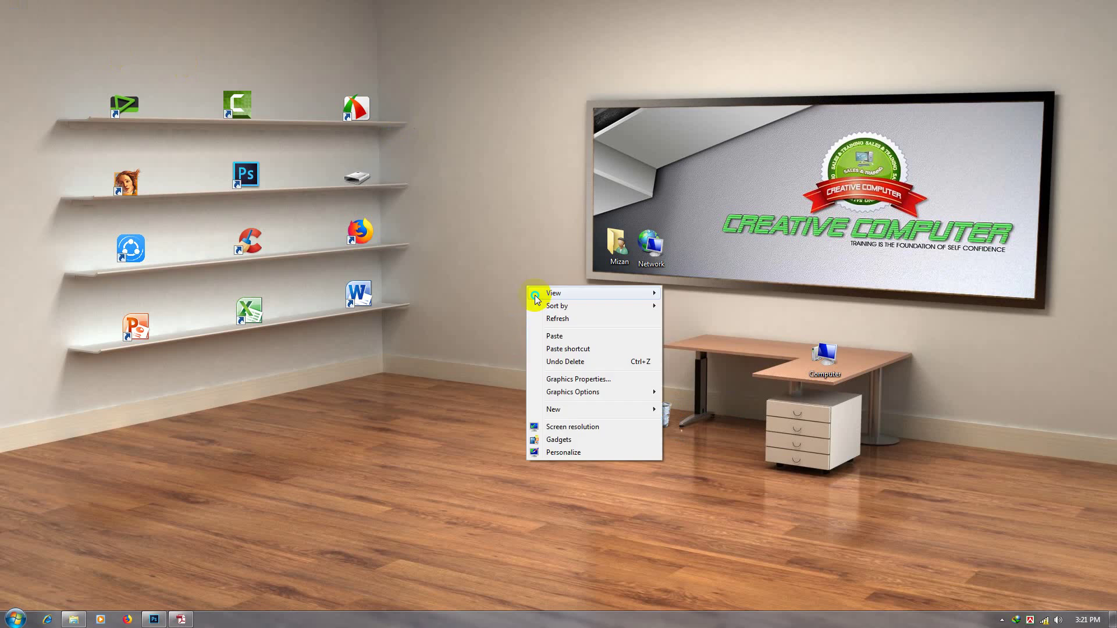
{"action": "left_click", "coordinate": [550, 321]}
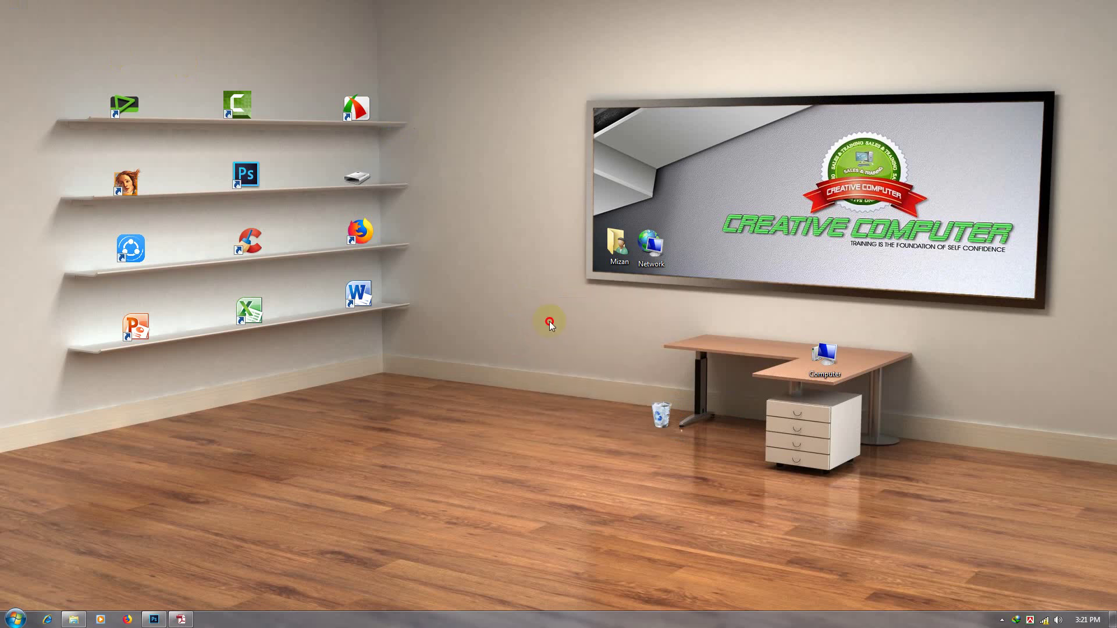